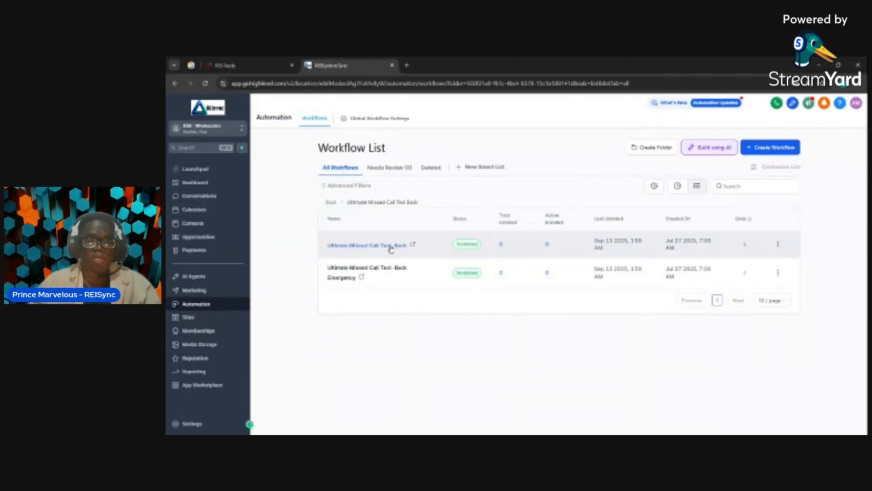
Open the Ultimate Missed Call Text-Back workflow and review its incoming call trigger's name and filters
click(390, 248)
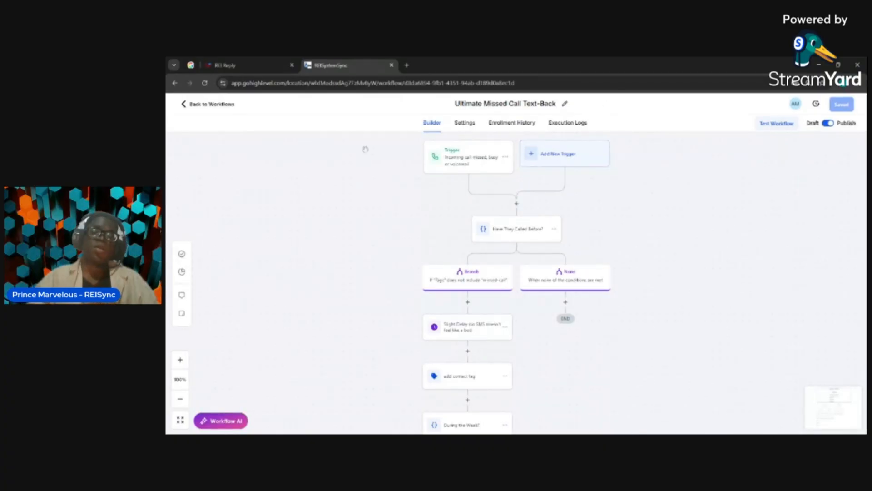
click(479, 165)
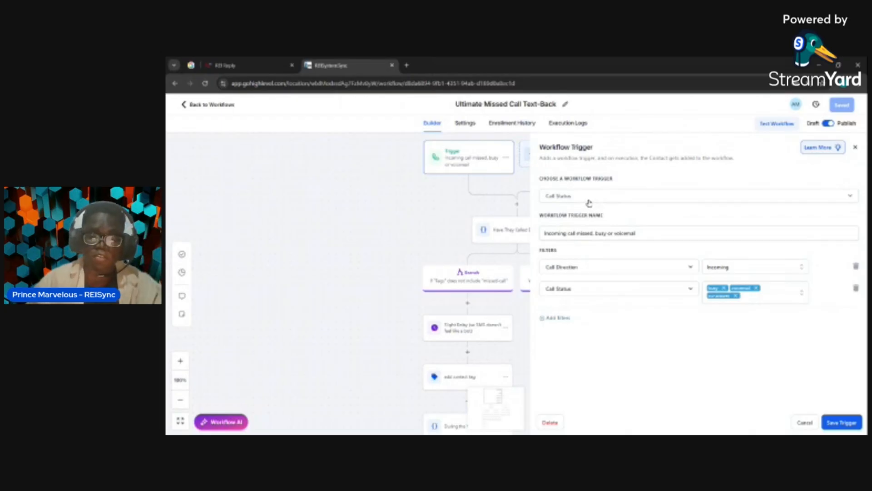
triple_click(587, 232)
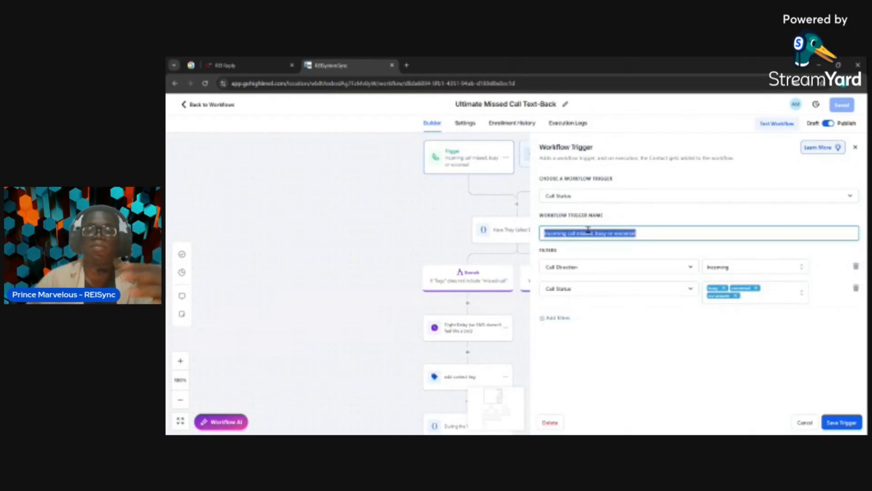
click(651, 215)
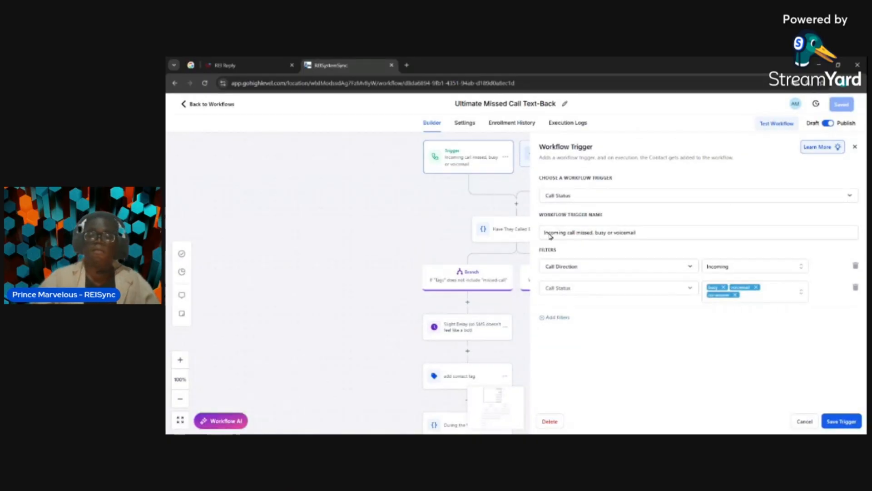
Add another filter to the Call Status trigger and browse the available filter fields
click(557, 317)
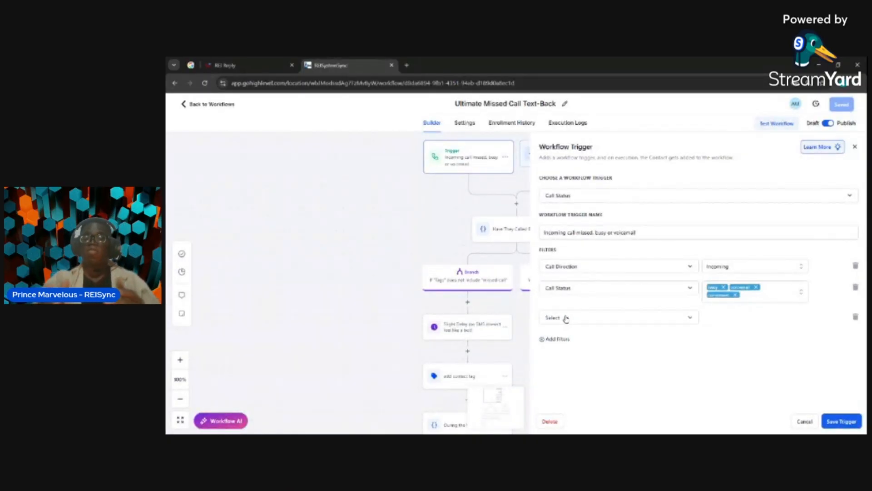
click(565, 318)
scroll(559, 370, down, 1)
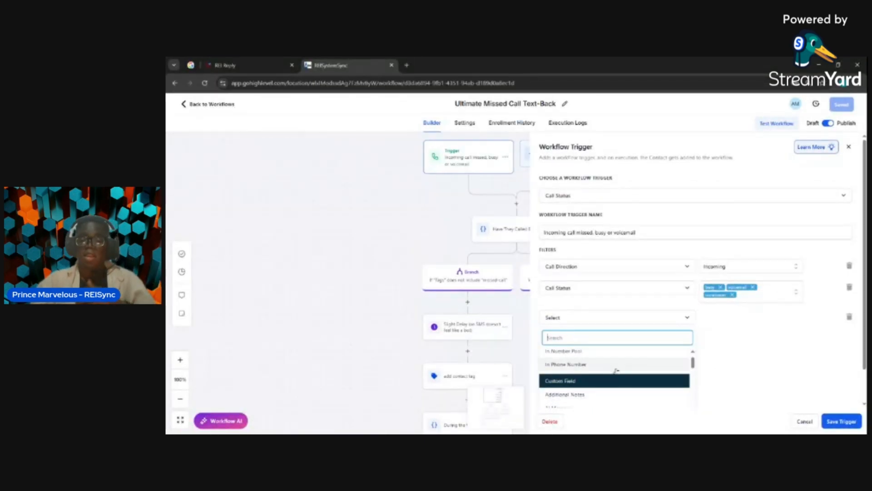
scroll(616, 370, up, 1)
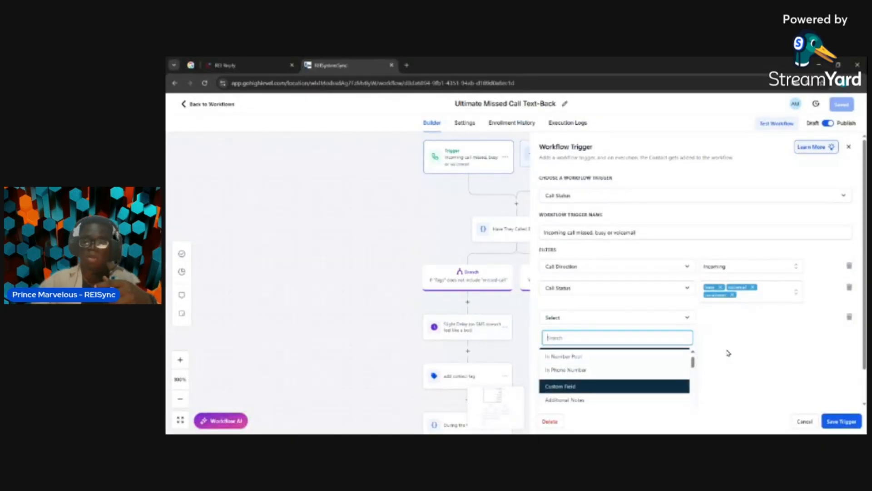
click(766, 350)
Remove the empty third filter from the trigger and close the trigger settings
click(804, 421)
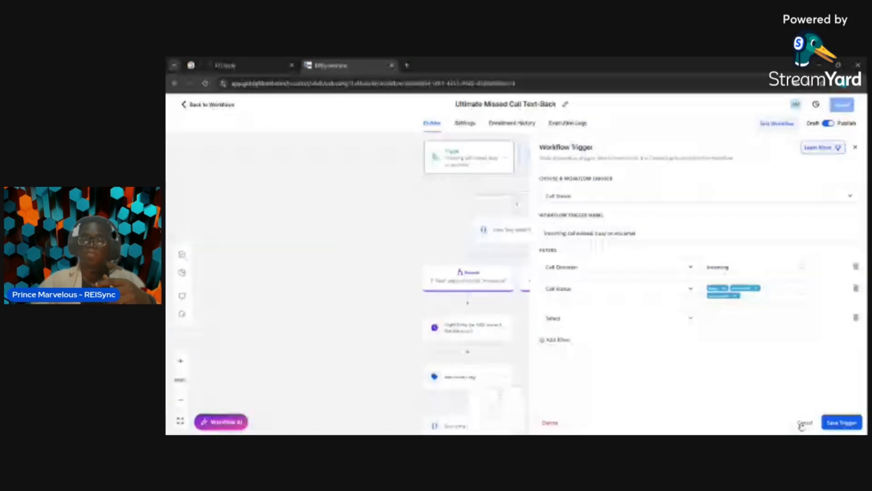
click(577, 240)
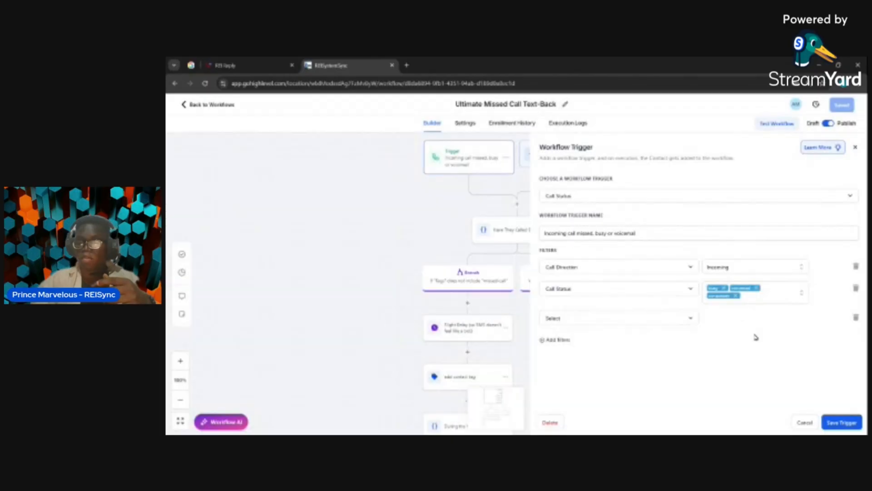
click(838, 423)
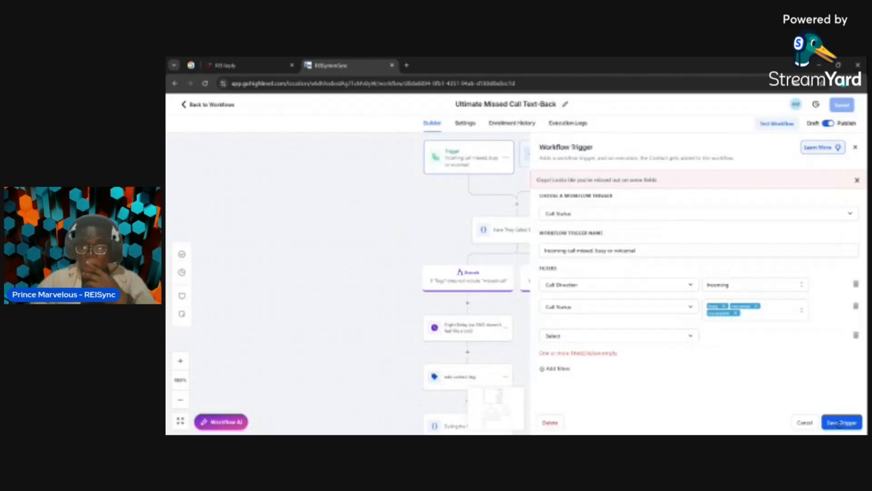
click(855, 336)
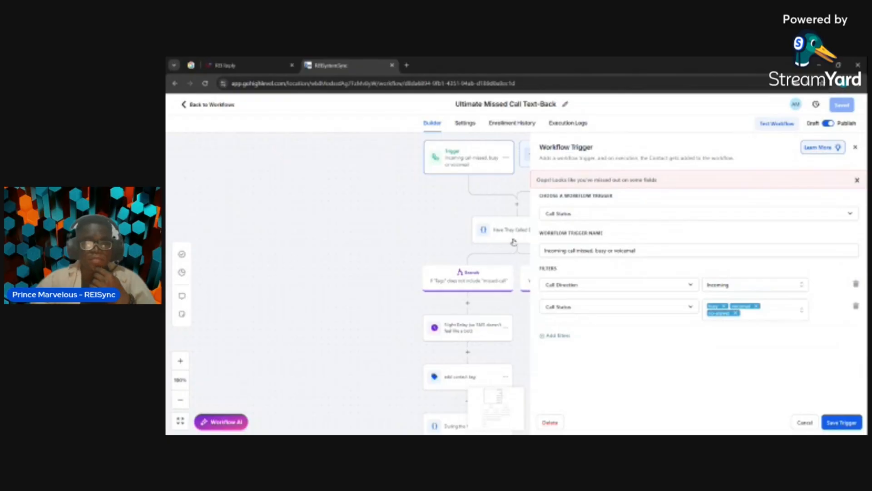
click(513, 243)
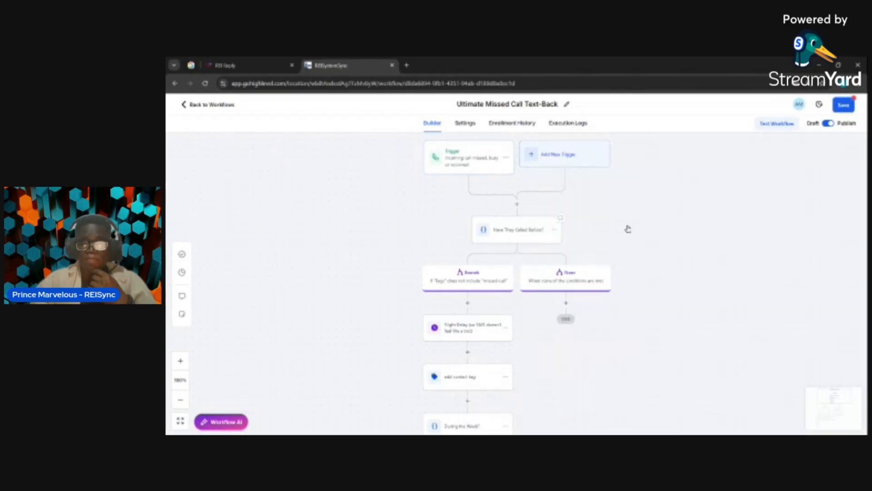
Open the "Have They Called Before?" condition and review its action name and the available scenario recipes
click(525, 225)
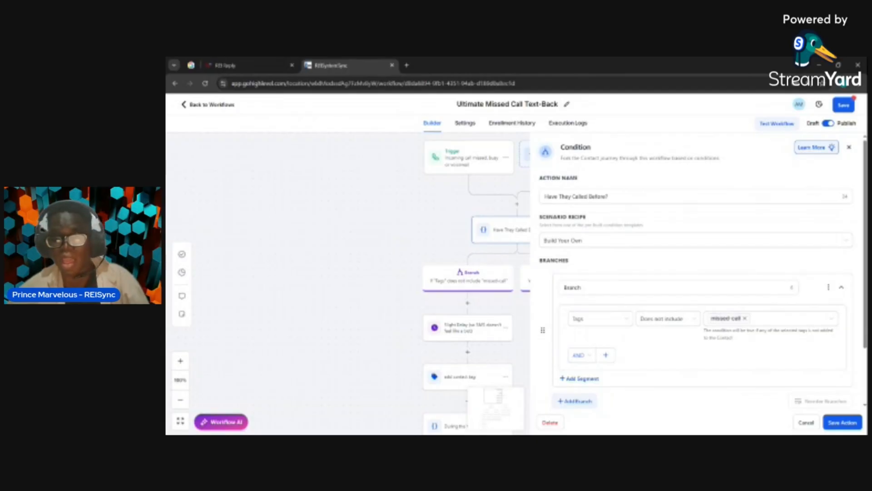
click(584, 199)
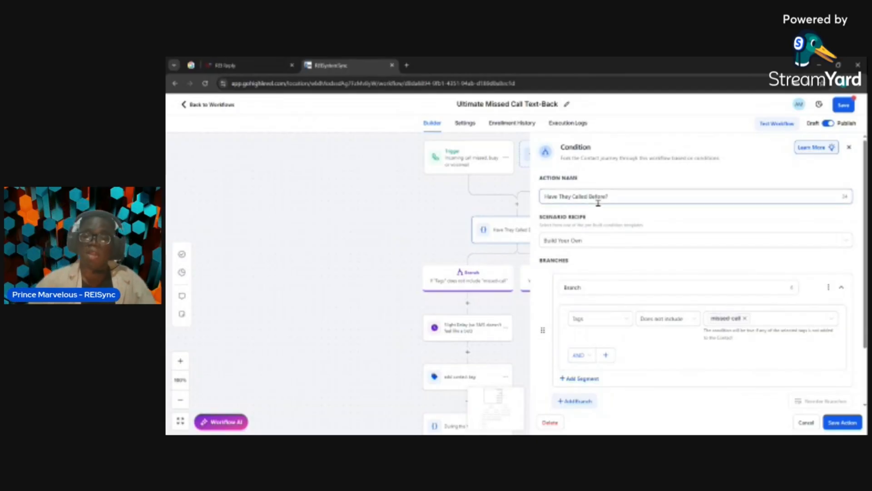
triple_click(598, 200)
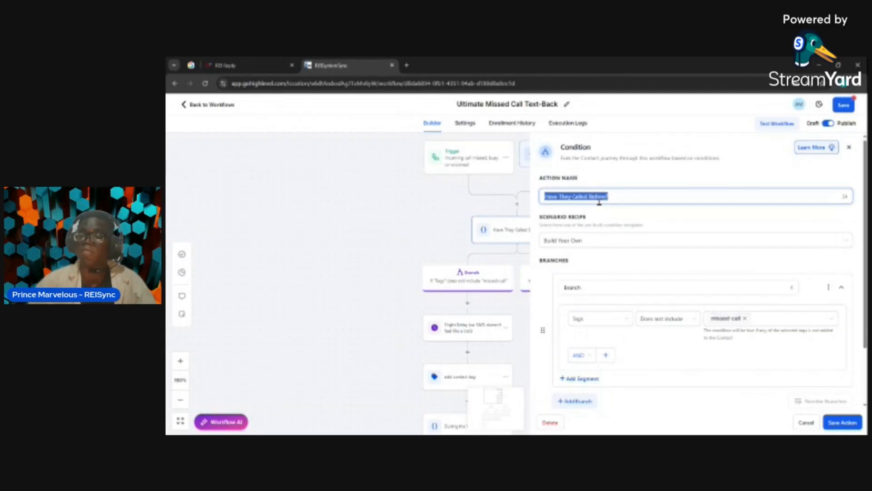
click(581, 241)
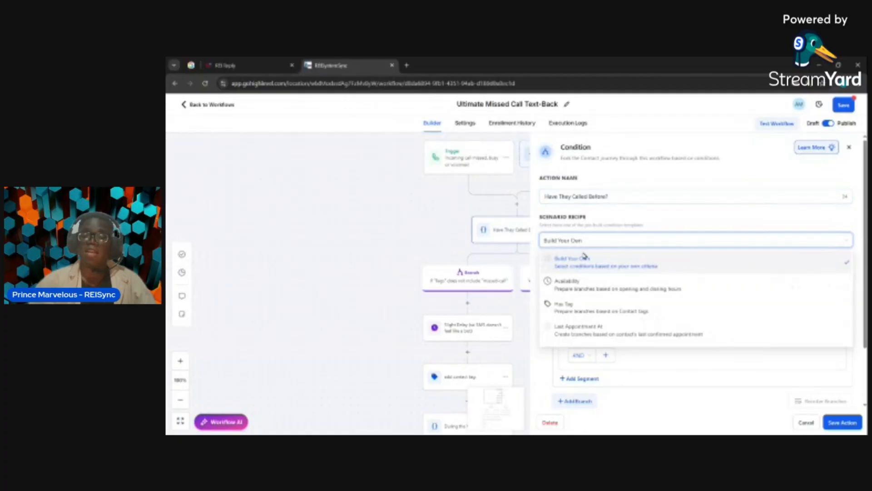
click(655, 237)
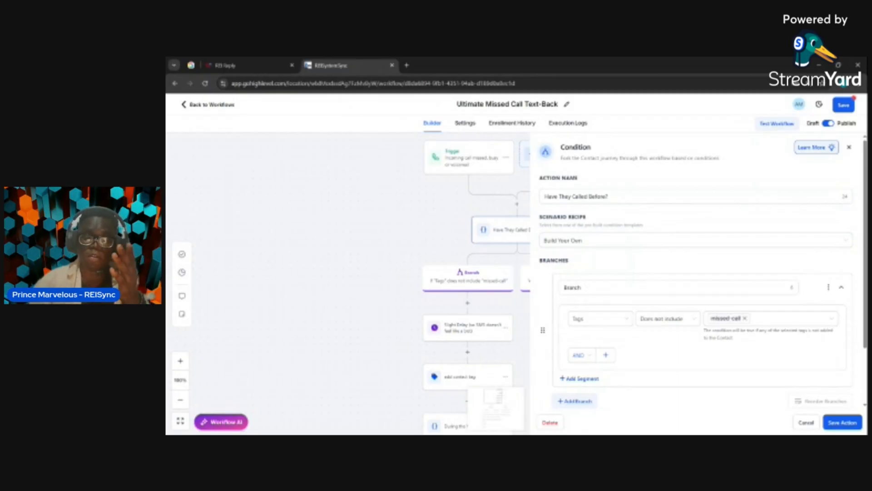
Review the missed-call tag branch and the None branch of the "Have They Called Before?" condition, and save the action
scroll(625, 307, down, 1)
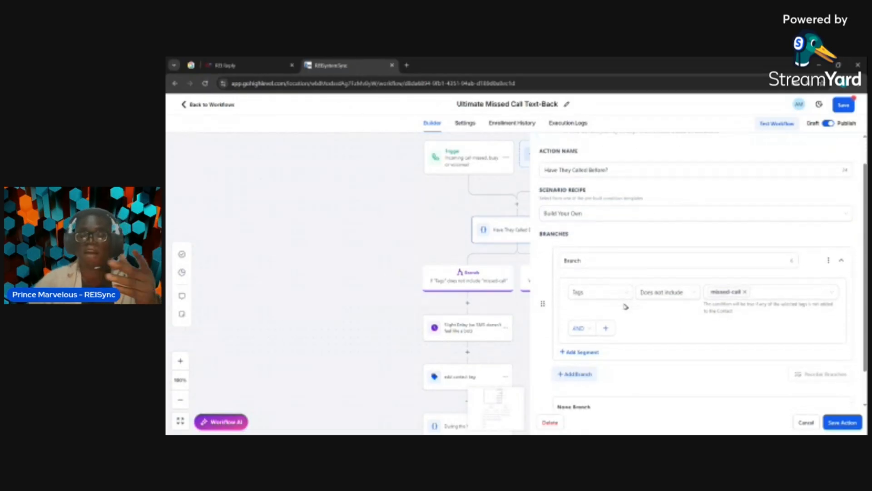
scroll(625, 306, up, 1)
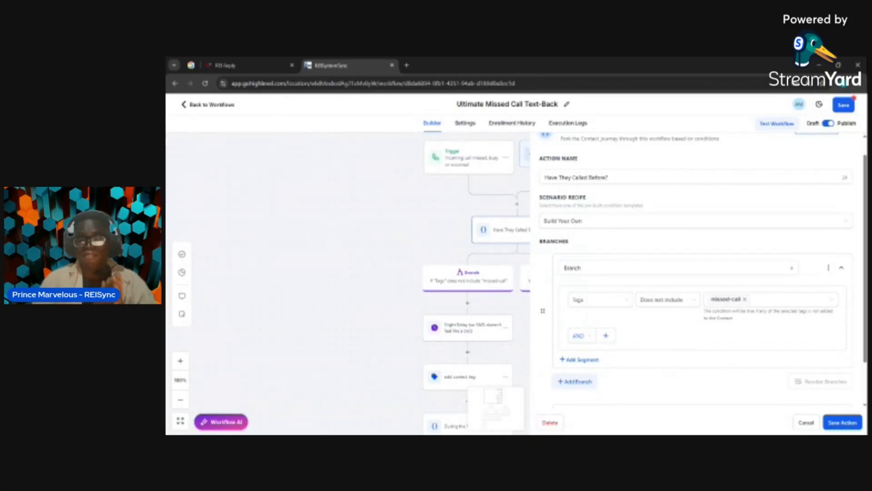
scroll(697, 272, down, 1)
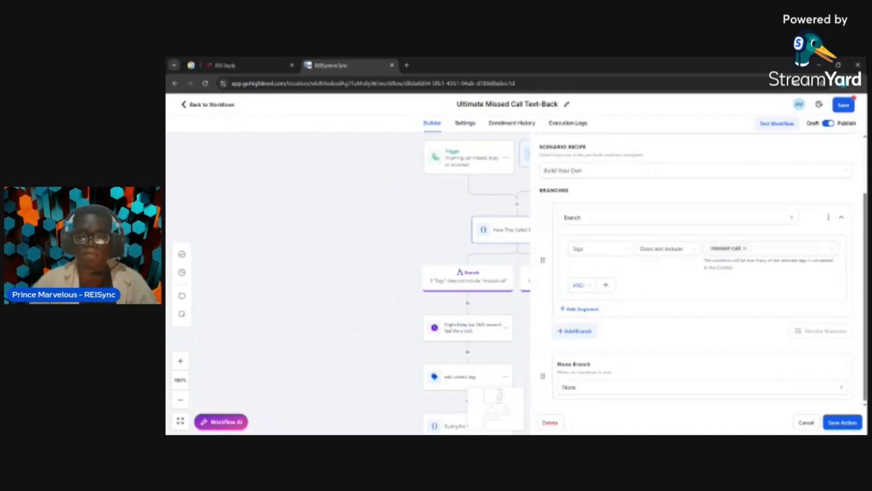
scroll(594, 361, up, 1)
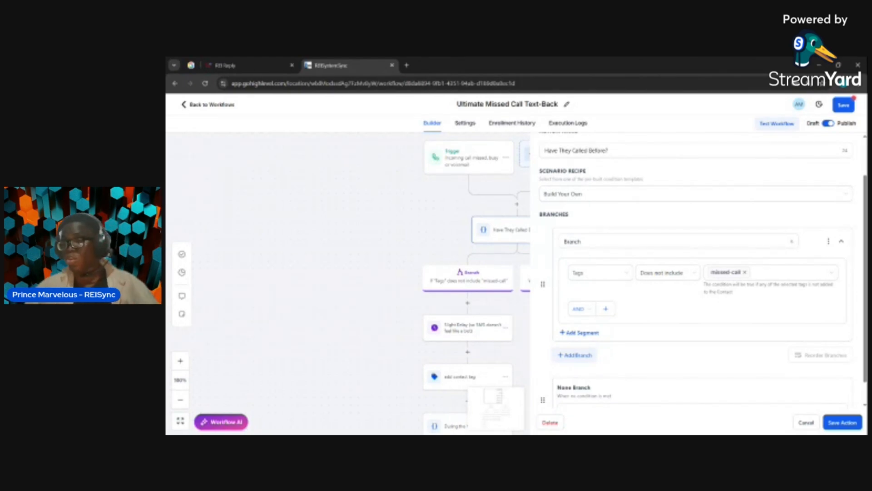
scroll(699, 272, down, 1)
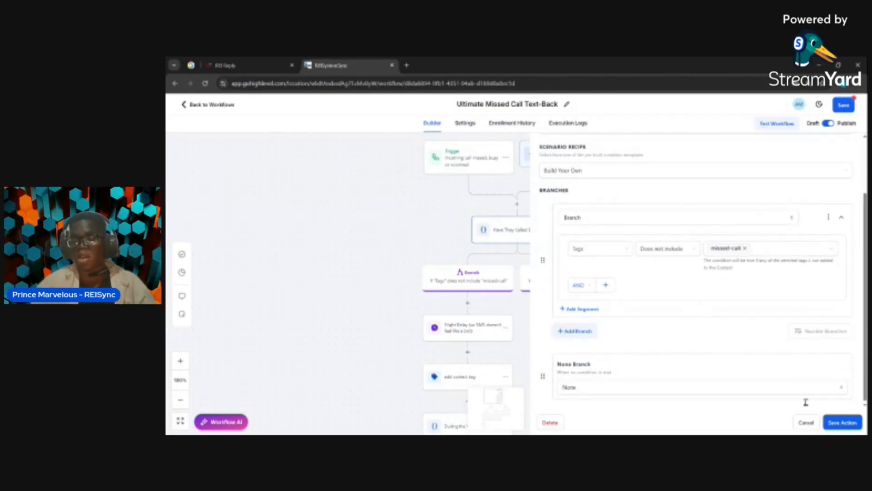
click(848, 426)
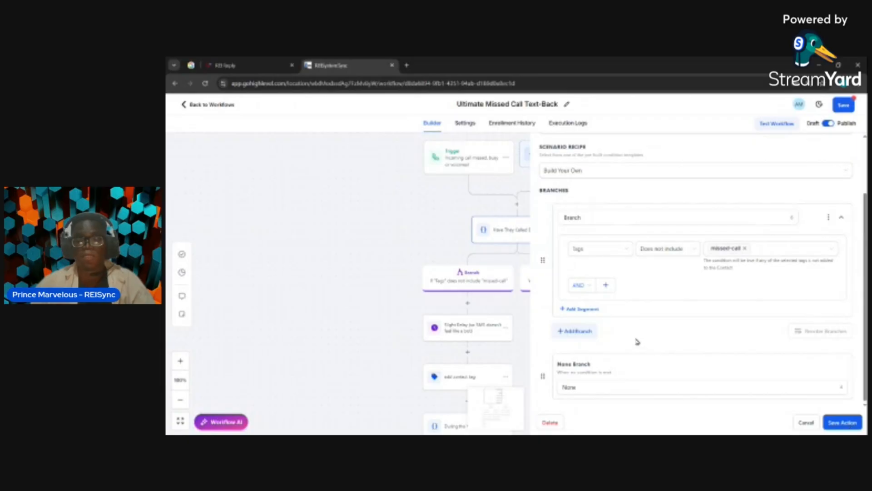
Review the settings of the Slight Delay wait action and the add contact tag action that follows it
scroll(467, 308, down, 1)
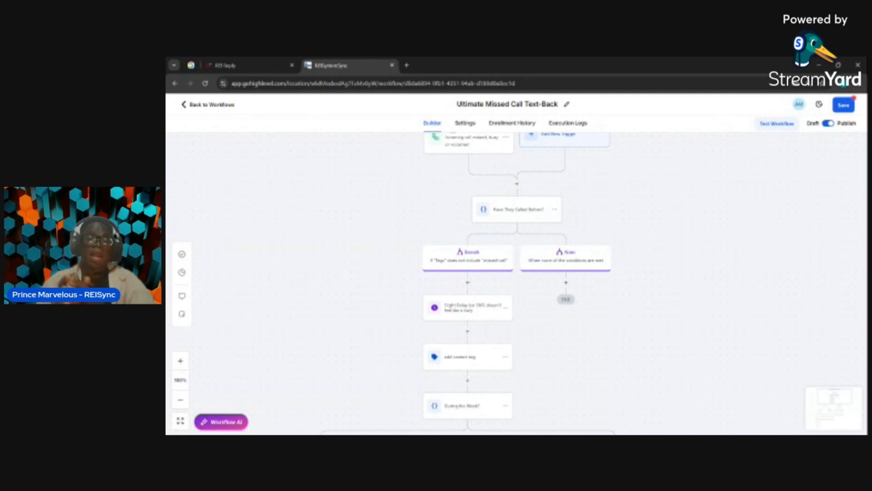
scroll(446, 232, down, 1)
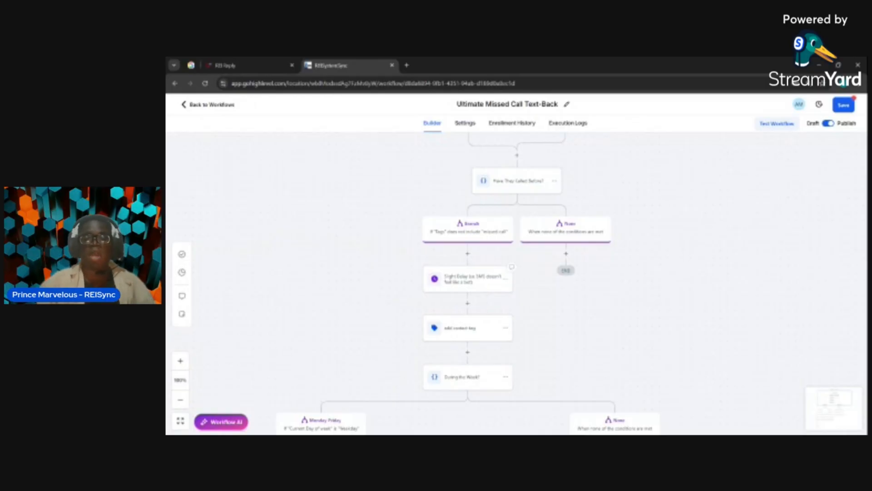
click(498, 291)
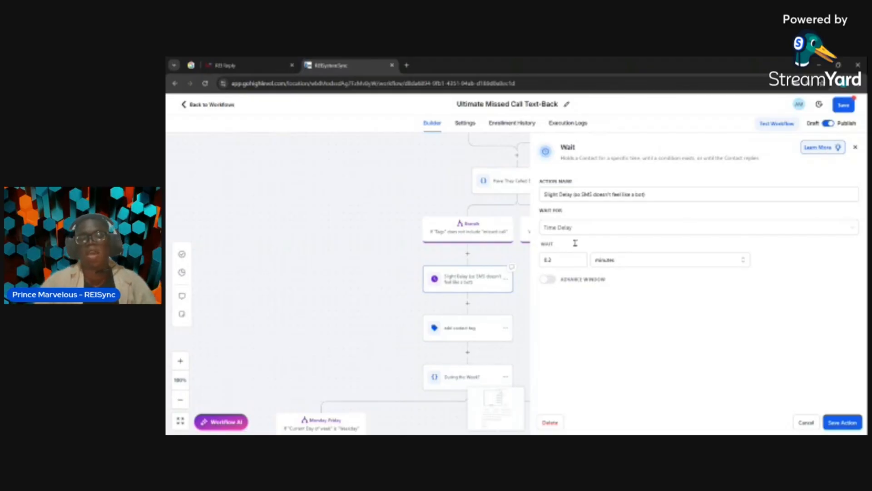
scroll(412, 310, down, 3)
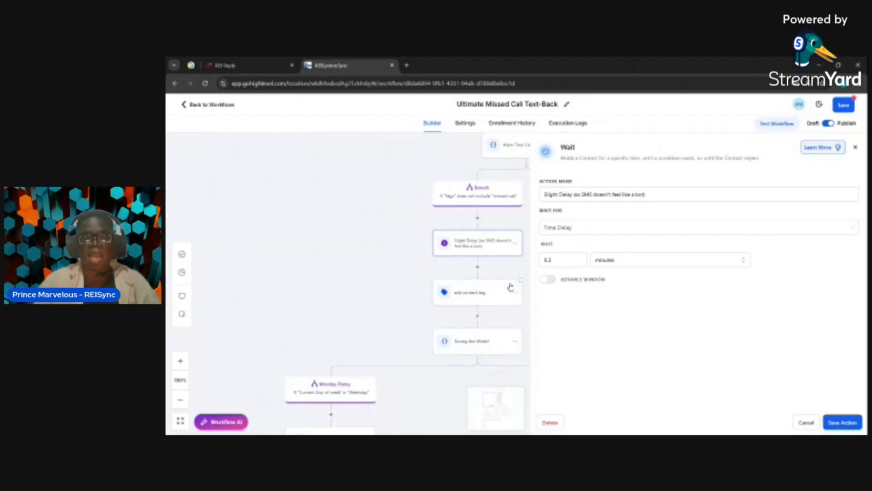
scroll(397, 303, down, 1)
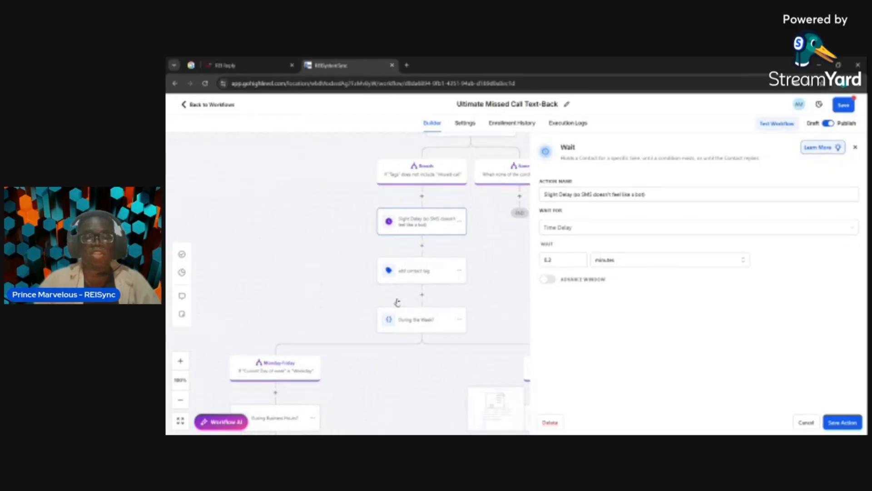
click(412, 276)
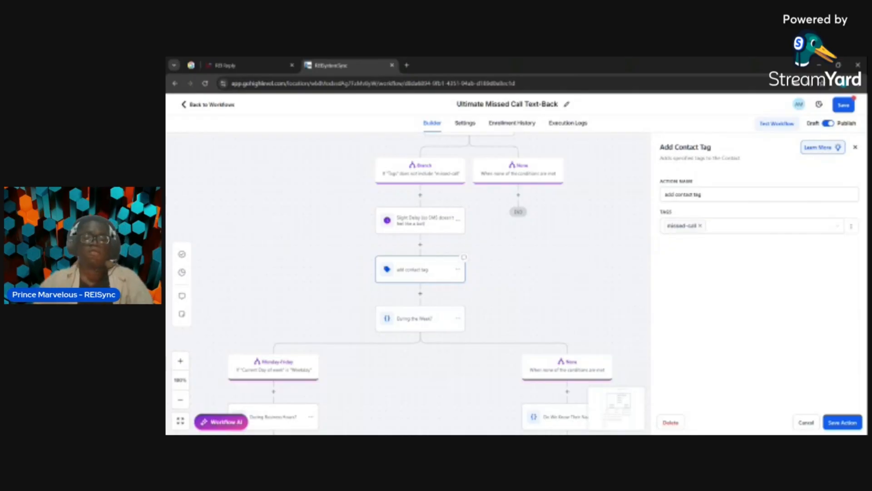
Open the "During the Week?" condition and review its scenario recipe and Monday-Friday branch
scroll(428, 295, down, 1)
scroll(428, 296, down, 1)
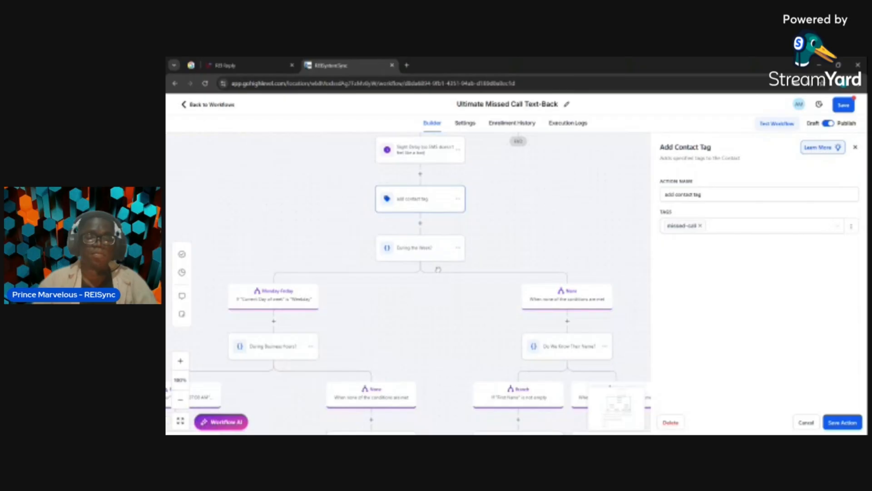
click(417, 247)
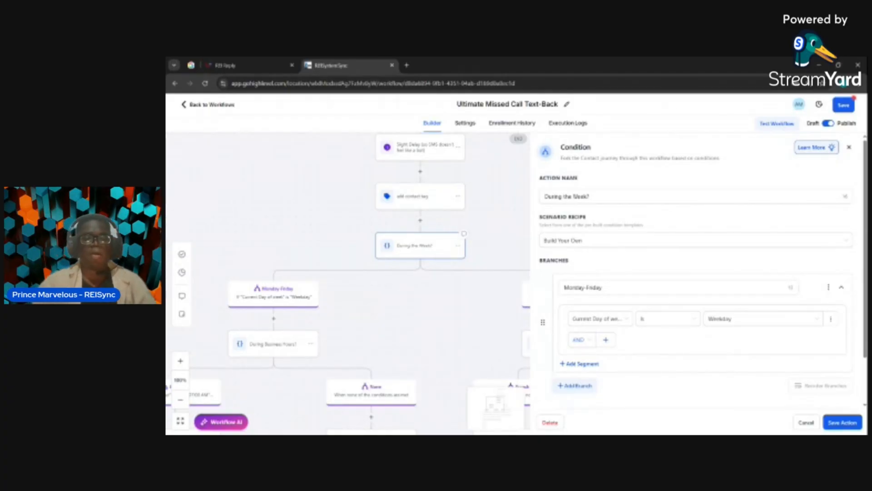
scroll(606, 286, down, 1)
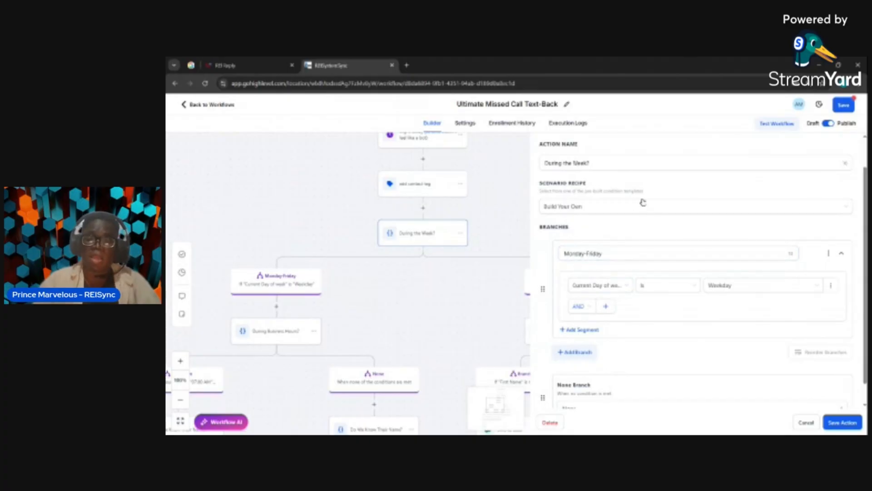
scroll(642, 201, up, 1)
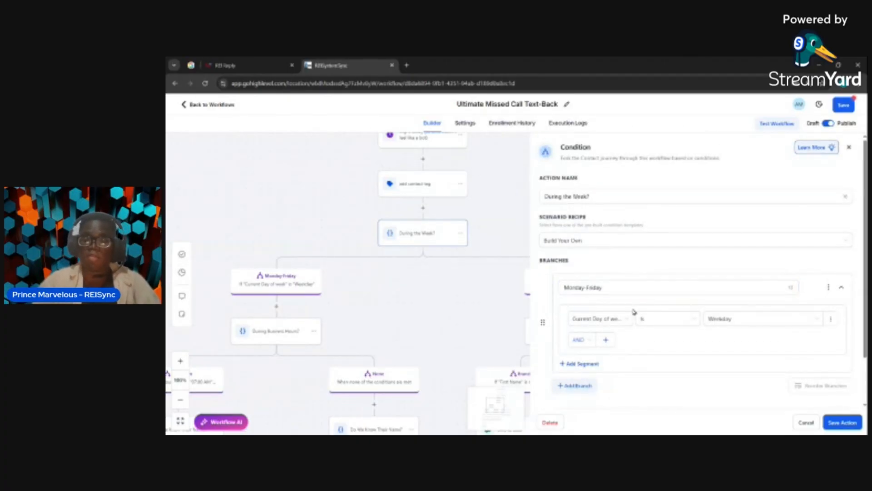
Reselect the Monday-Friday branch's condition field as Current Day of week from the Date - Time category
click(620, 318)
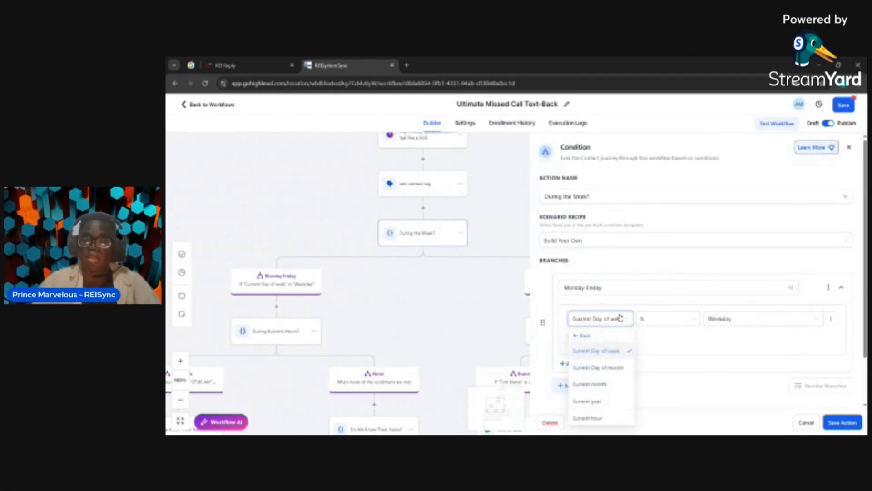
click(585, 336)
scroll(633, 337, down, 1)
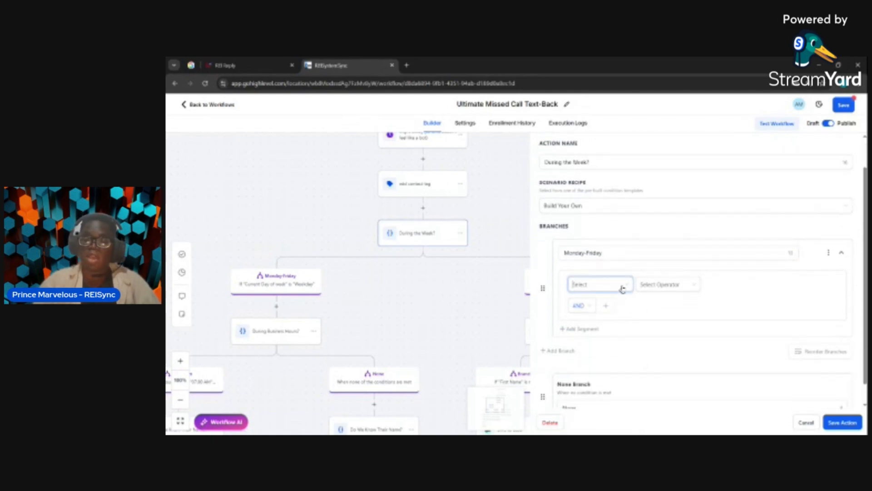
click(622, 287)
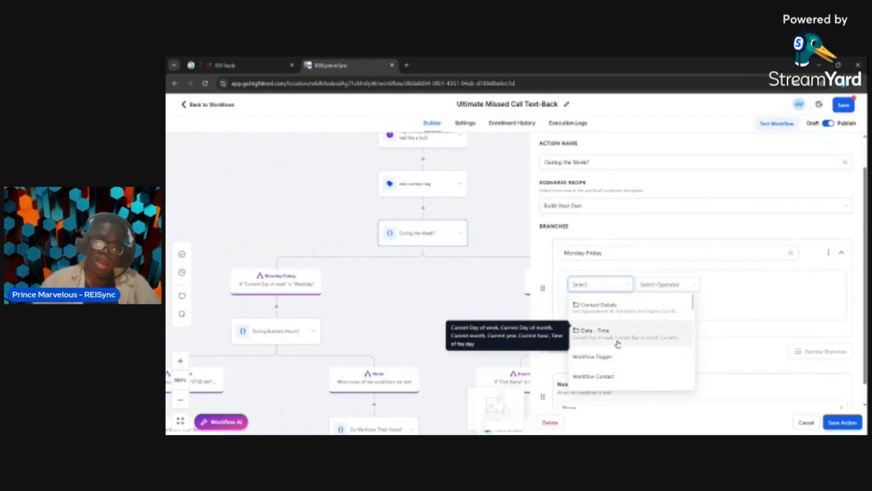
click(618, 344)
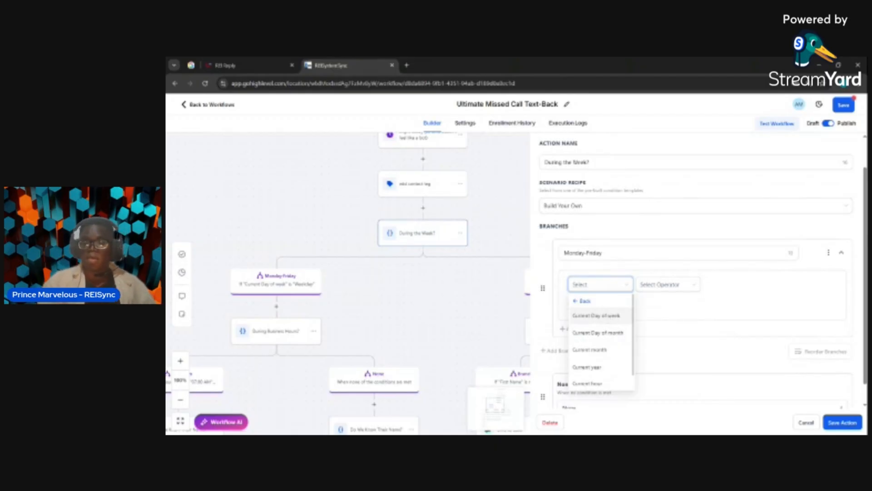
click(607, 316)
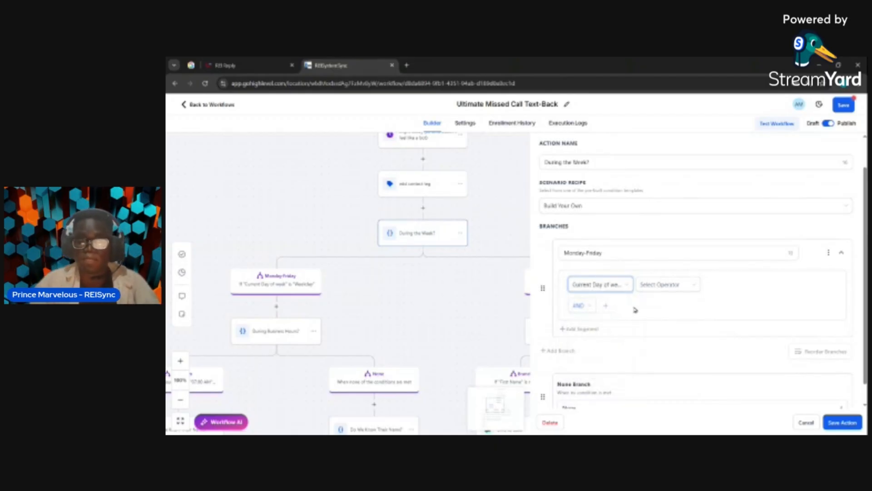
Complete the Monday-Friday condition with the operator Is and the value Weekday, and save the action
click(678, 284)
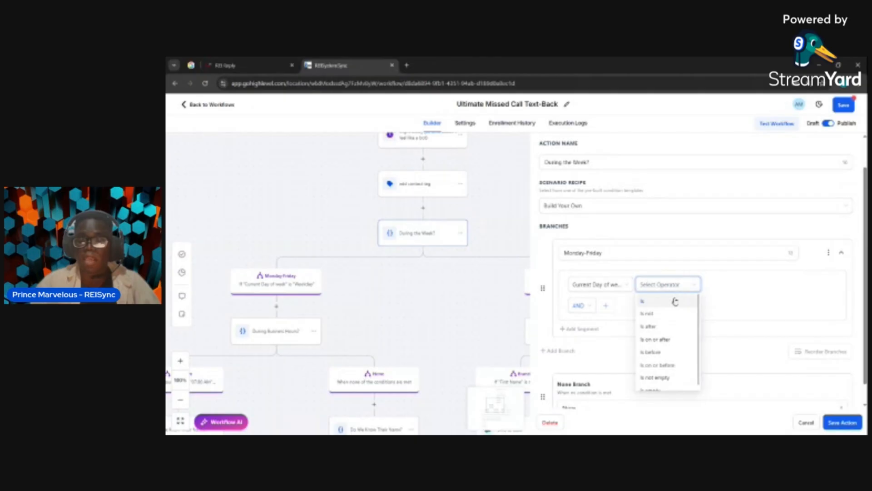
click(675, 301)
click(724, 283)
scroll(717, 346, down, 2)
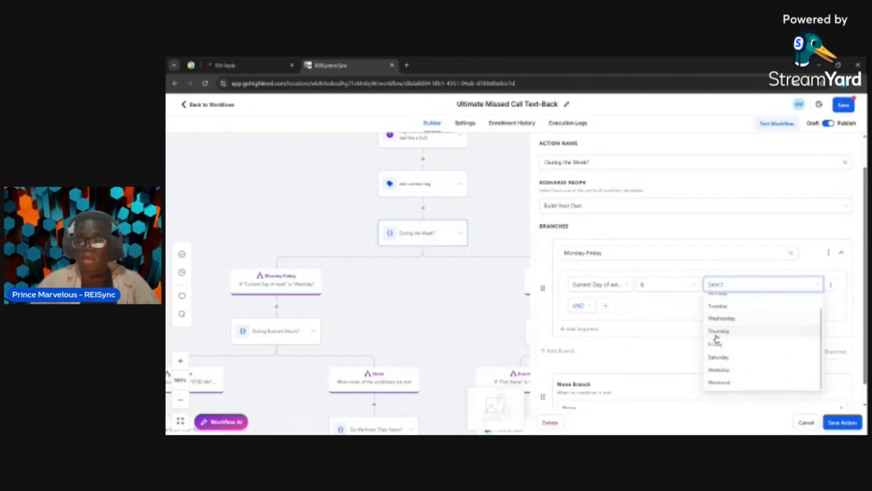
click(718, 370)
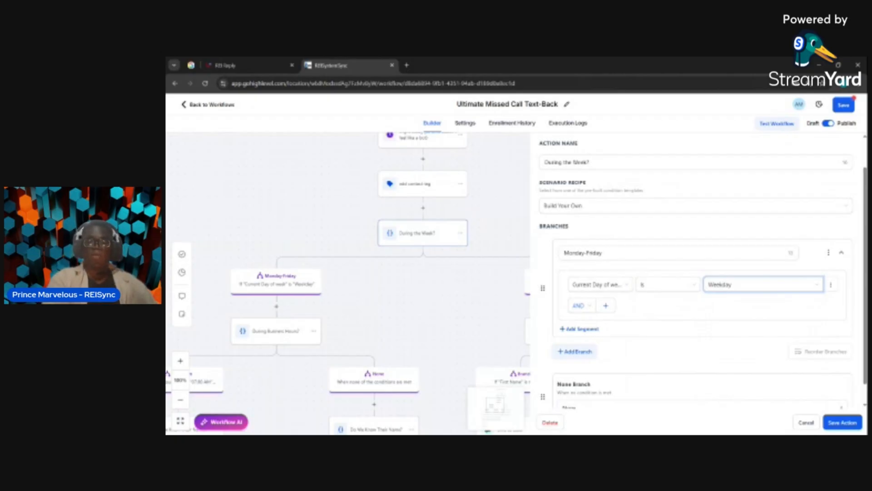
scroll(695, 272, down, 1)
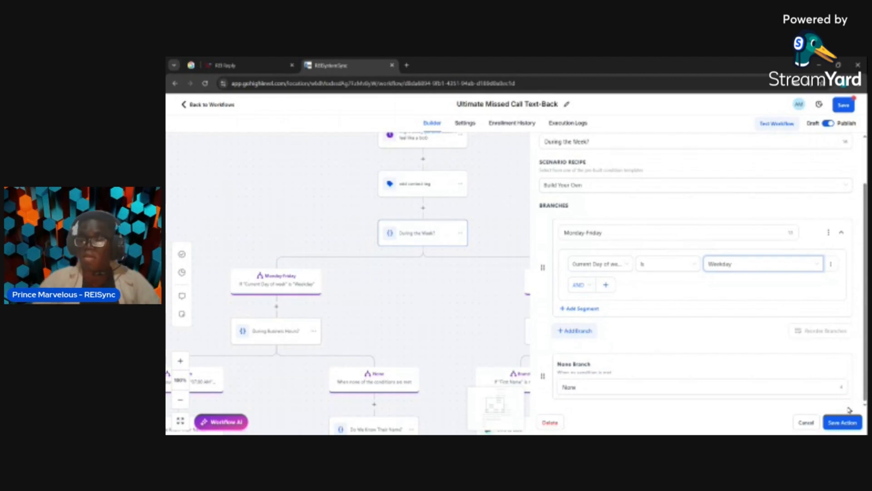
click(842, 423)
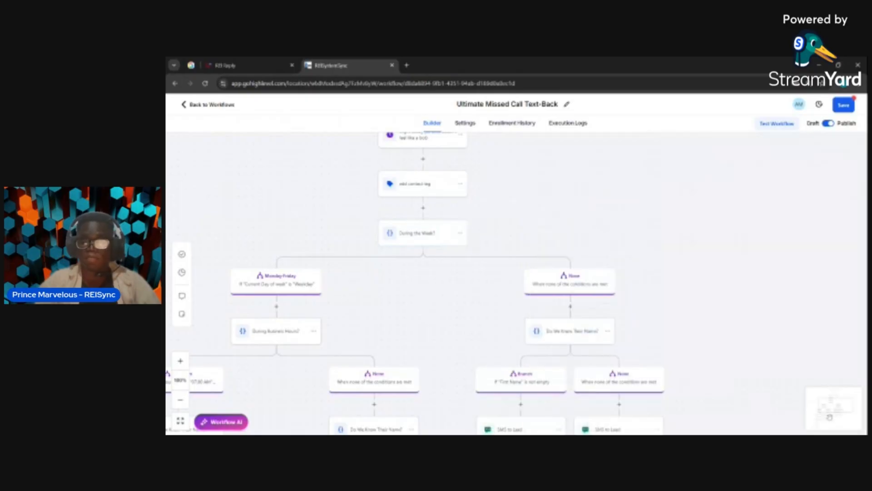
Open the "During Business Hours?" condition below Monday-Friday and review its 8am-5pm hour rules and None branch
scroll(542, 342, down, 1)
scroll(542, 341, left, 1)
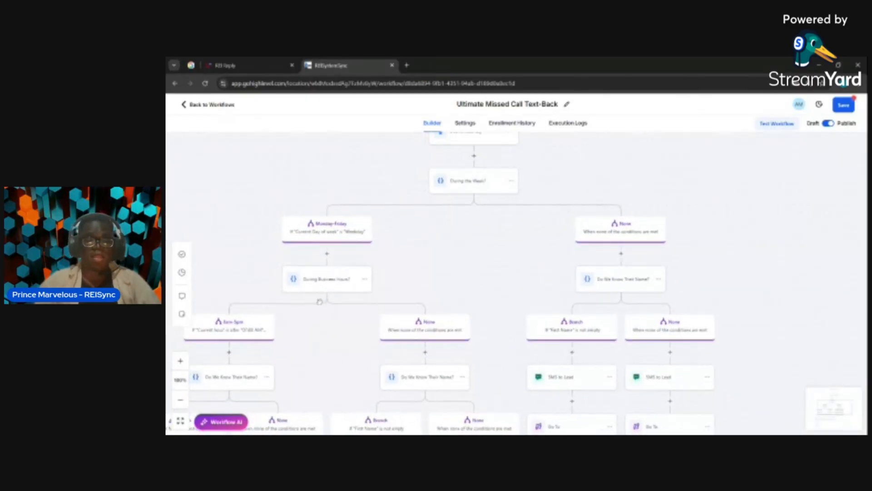
scroll(319, 302, left, 1)
scroll(320, 302, down, 2)
scroll(319, 301, left, 1)
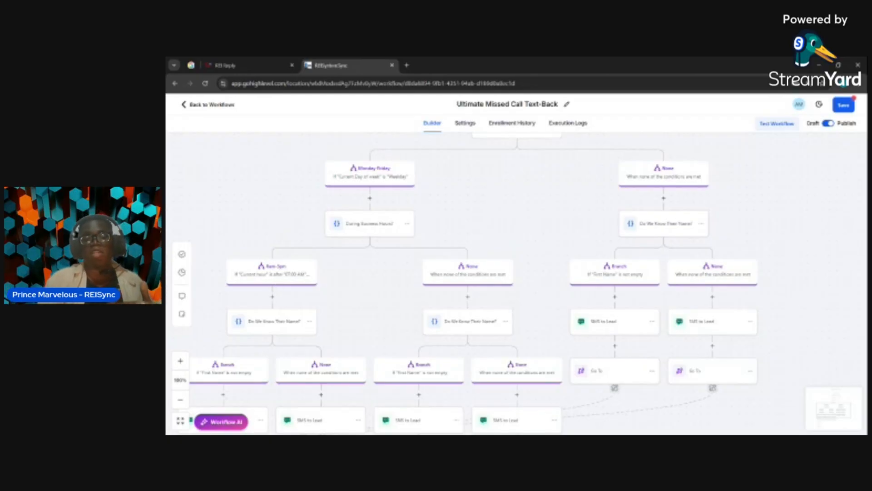
click(292, 274)
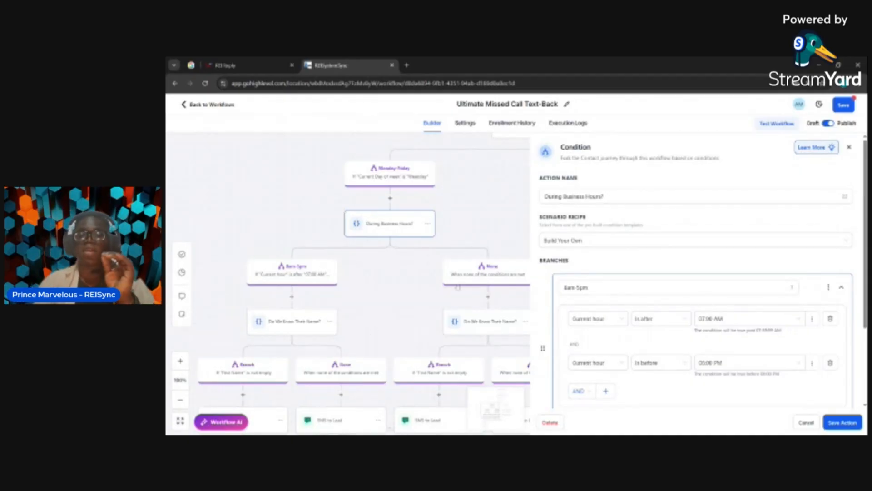
scroll(559, 325, down, 1)
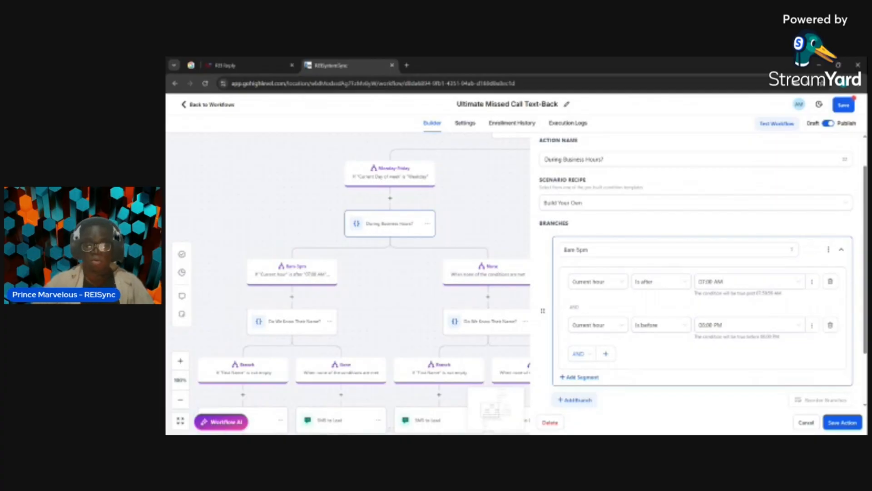
scroll(627, 242, down, 3)
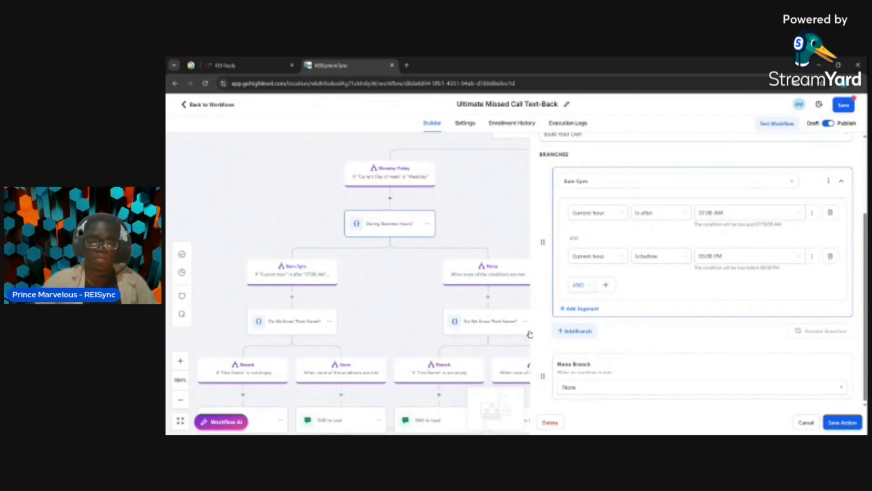
click(419, 306)
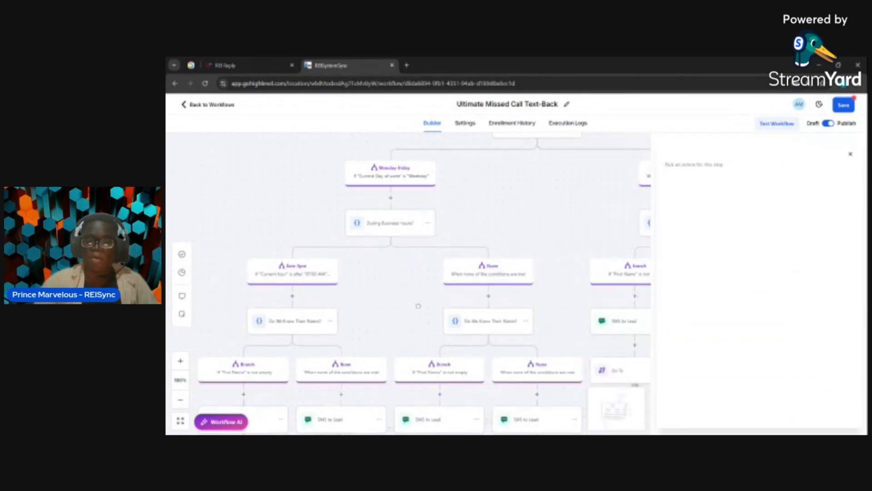
Open the "Do We Know Their Name?" condition on the business-hours path and review its First Name rule and available fields
scroll(511, 295, down, 2)
scroll(510, 294, down, 3)
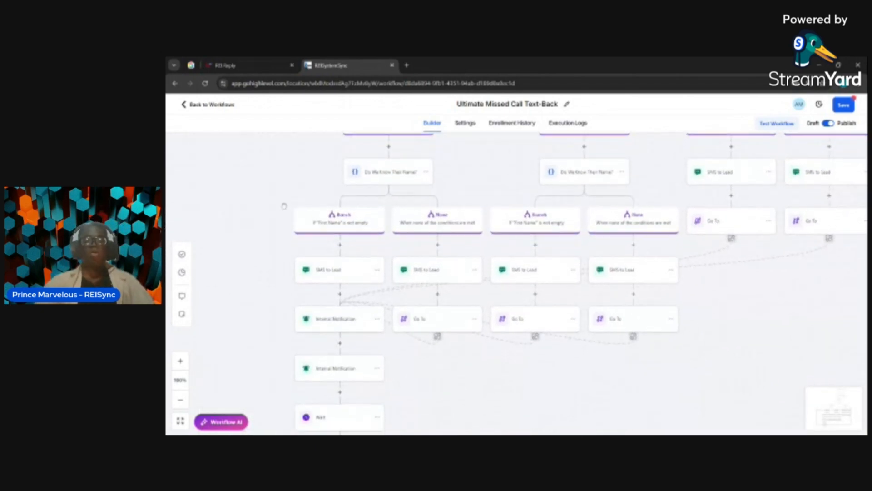
scroll(371, 222, down, 1)
scroll(371, 223, down, 1)
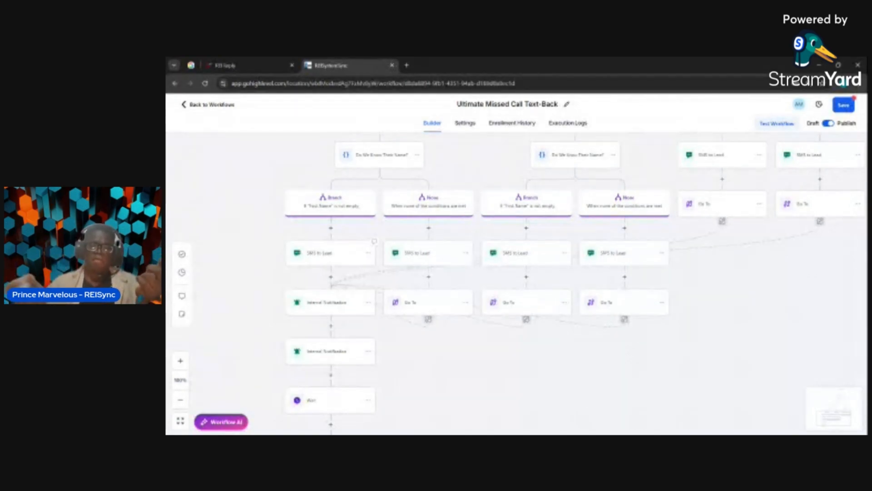
scroll(574, 284, up, 1)
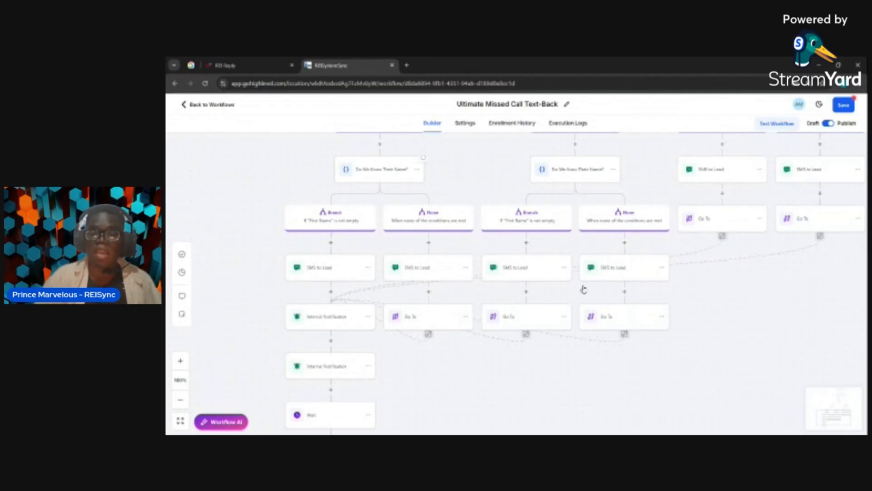
click(394, 176)
scroll(609, 259, down, 1)
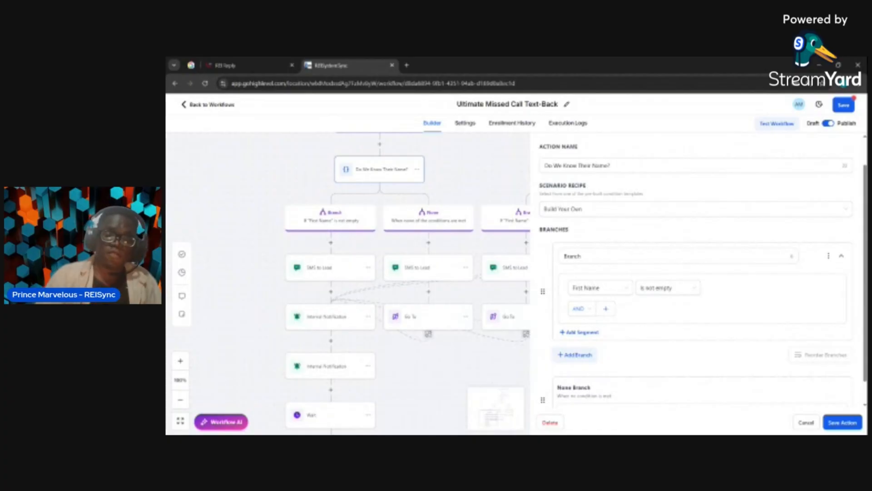
click(596, 291)
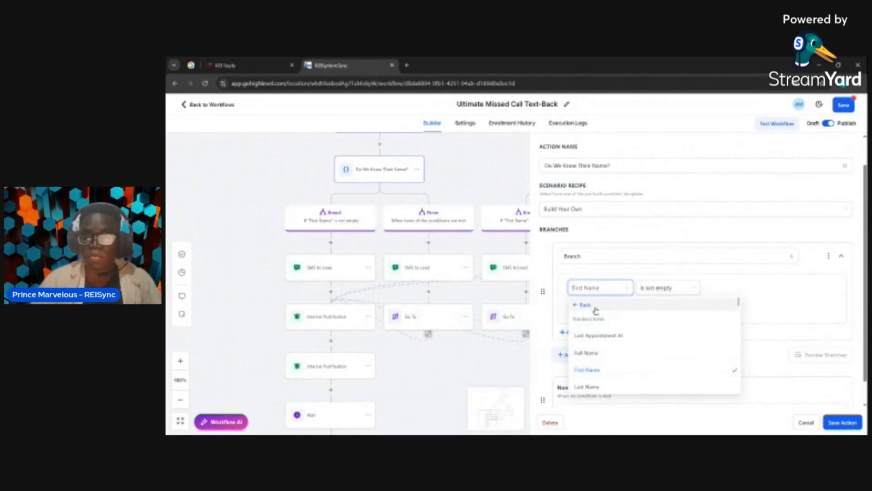
click(578, 308)
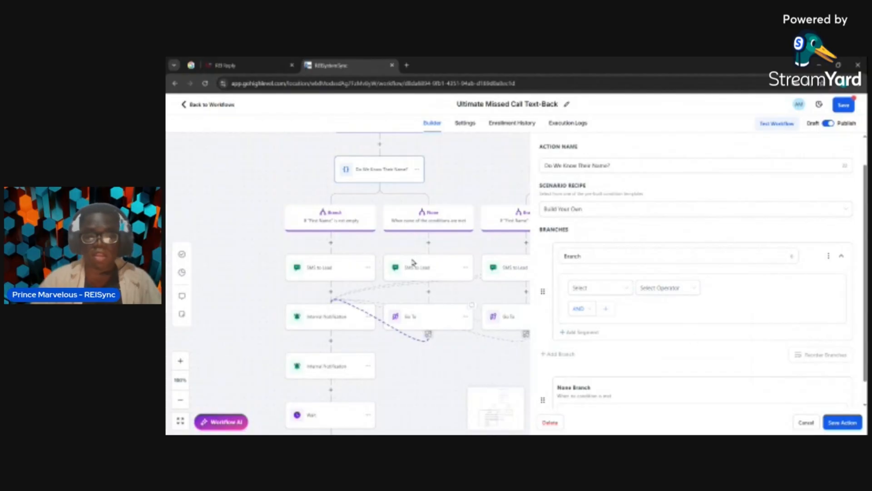
Review the SMS to Lead message on the known-name branch, and the first Internal Notification's message and user type options
click(317, 271)
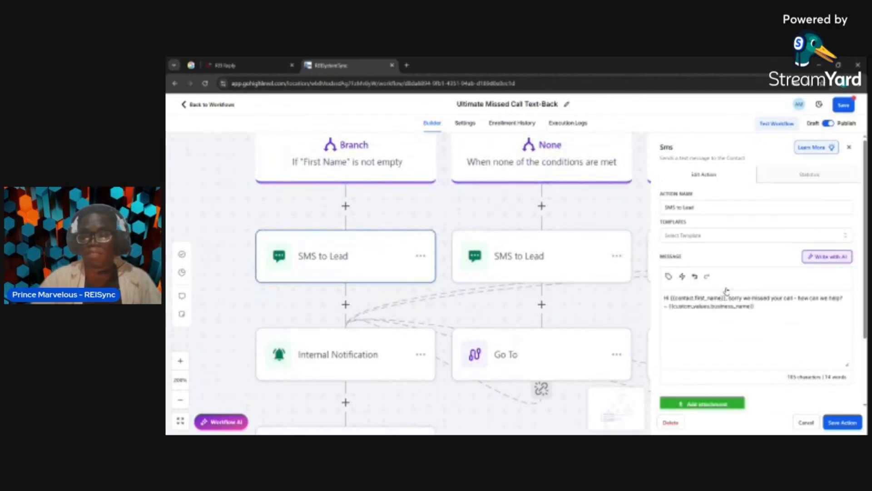
scroll(677, 310, down, 1)
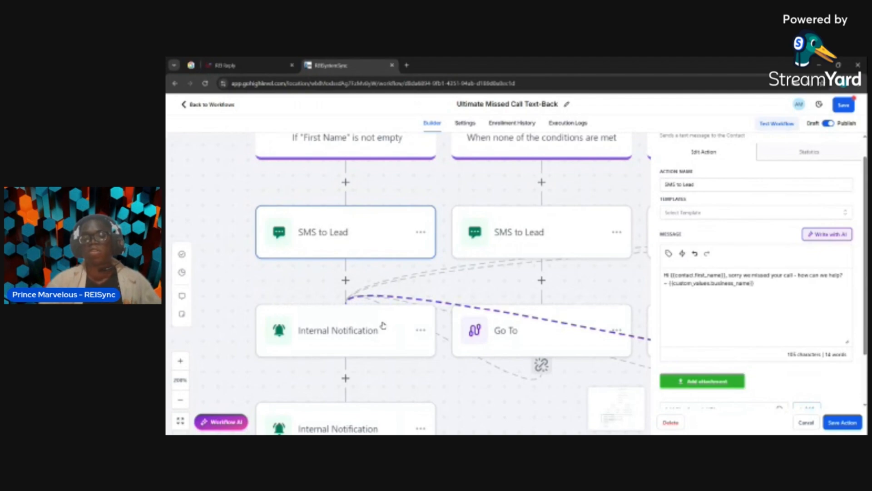
click(315, 327)
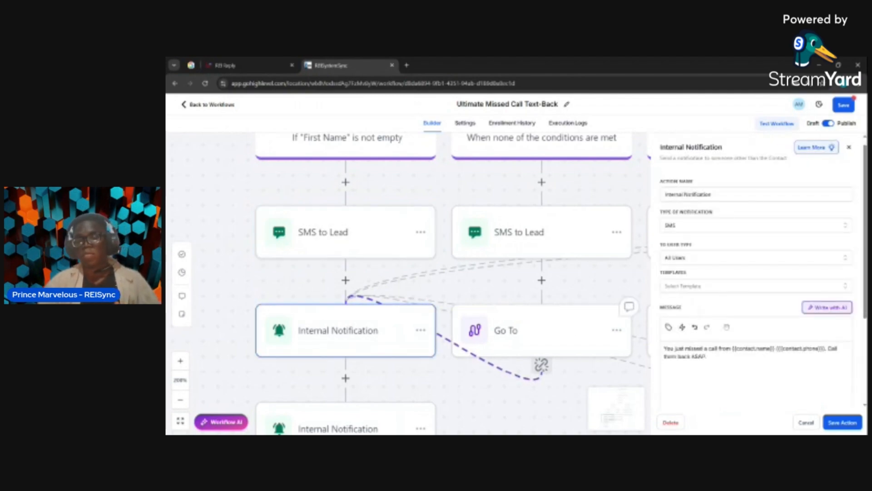
scroll(727, 326, down, 1)
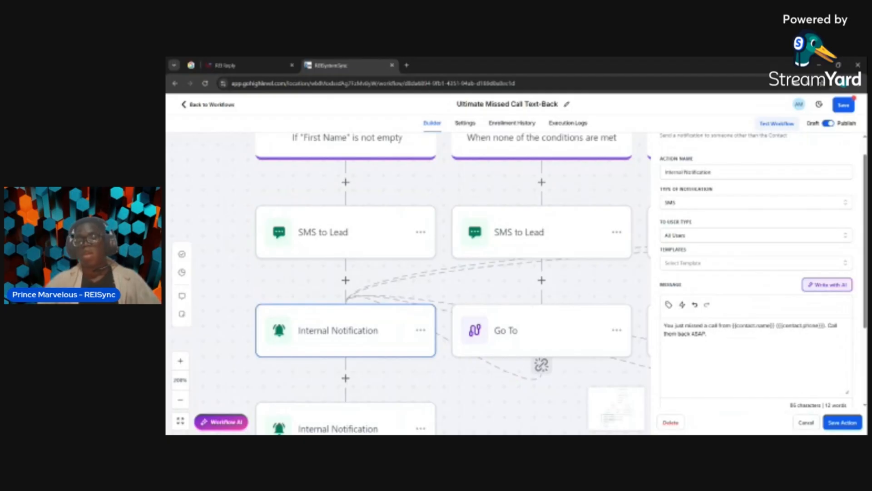
click(734, 240)
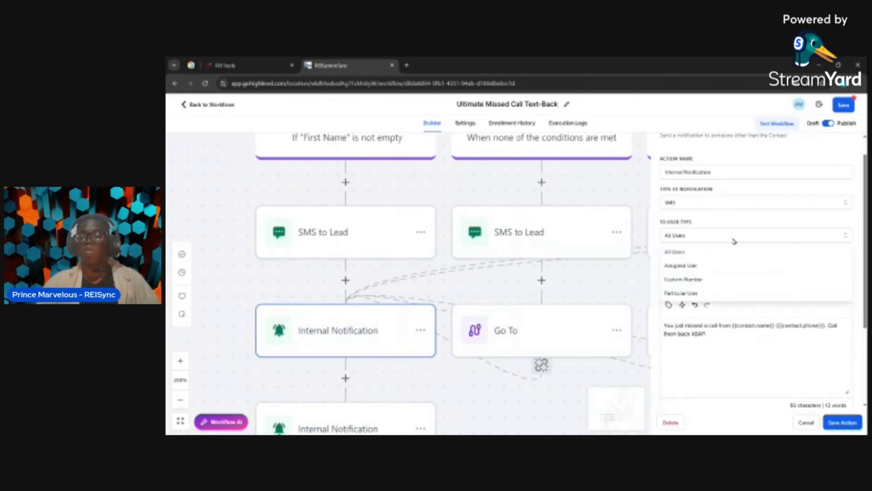
click(698, 333)
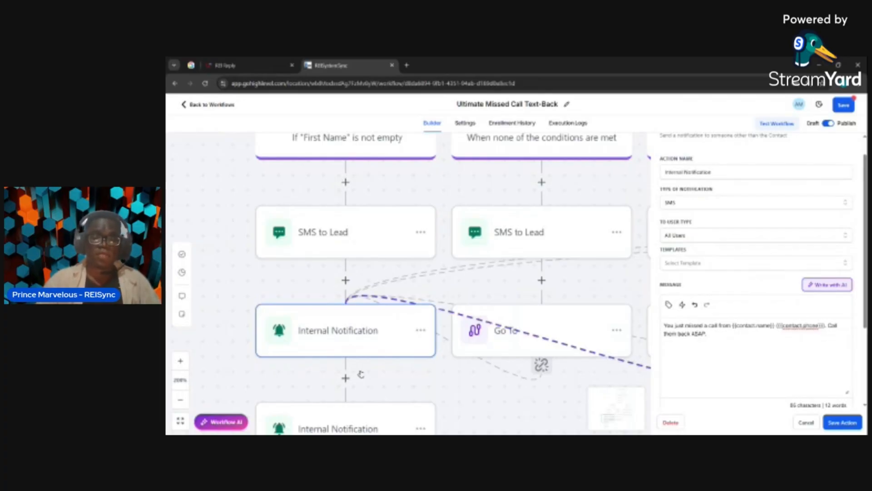
Compare the second Internal Notification's type, title, message, redirect page and user type with the first one's SMS settings
scroll(361, 373, down, 1)
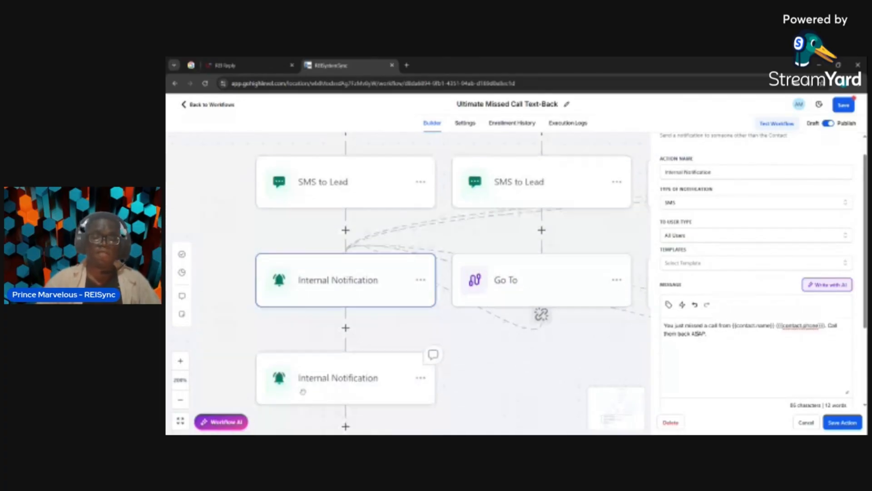
click(338, 374)
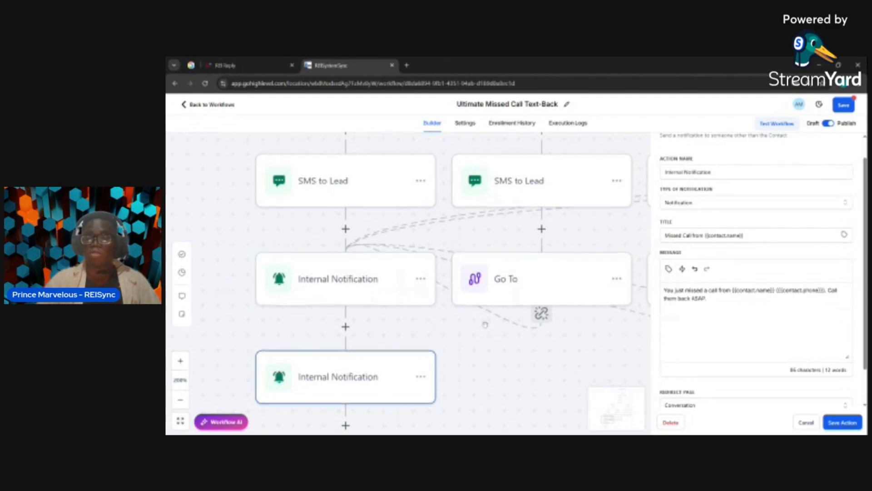
scroll(485, 325, down, 1)
scroll(510, 374, up, 1)
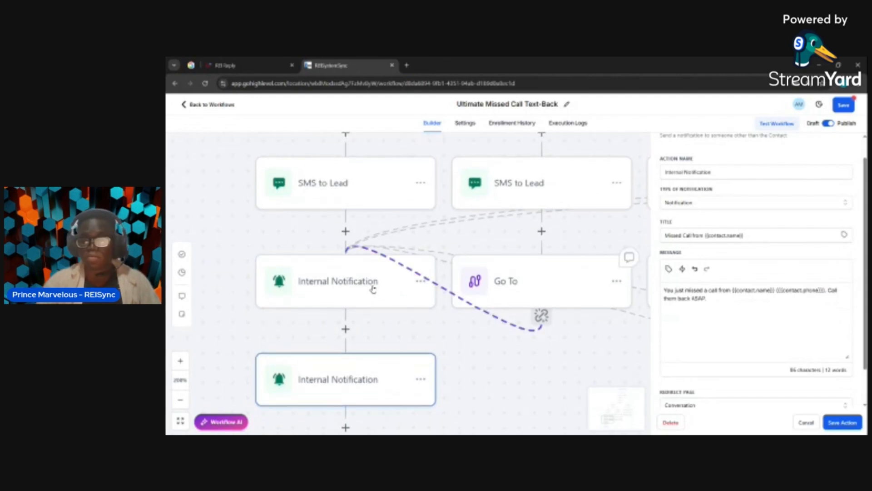
click(331, 281)
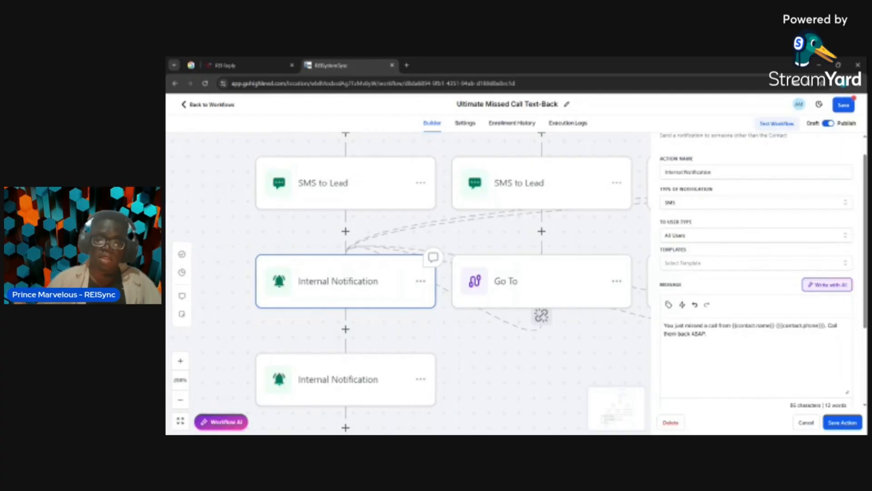
click(344, 376)
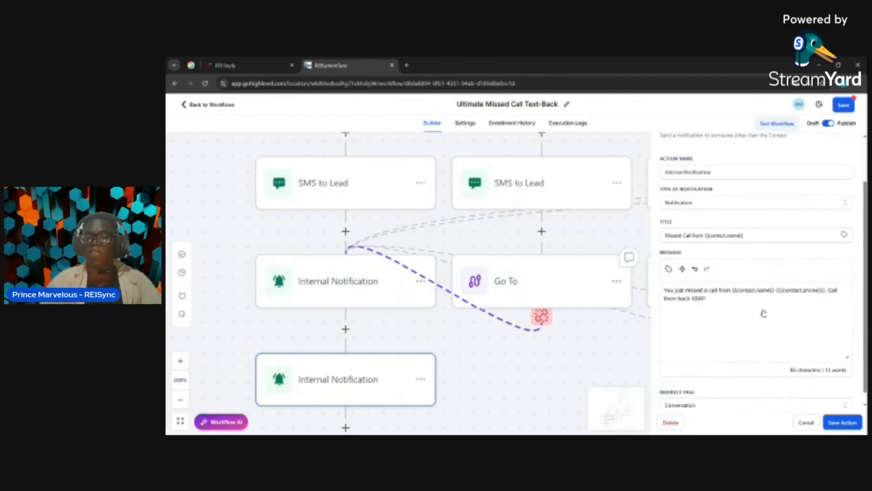
scroll(385, 302, down, 3)
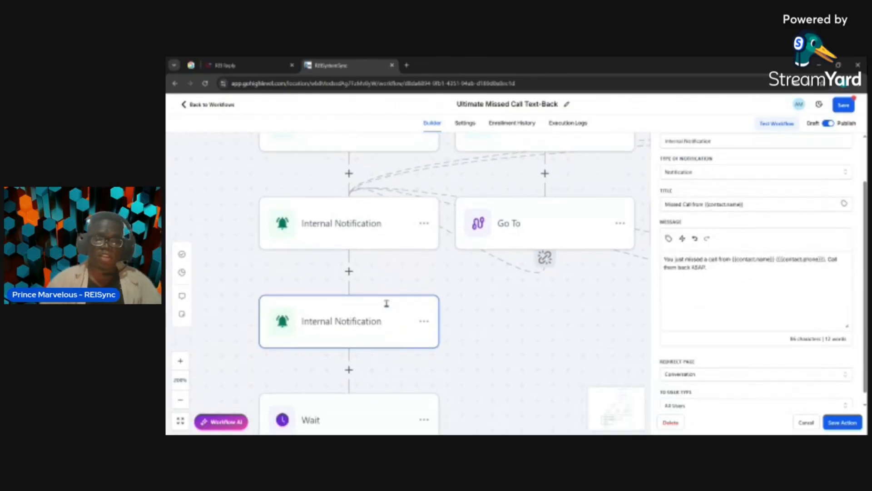
scroll(386, 301, down, 8)
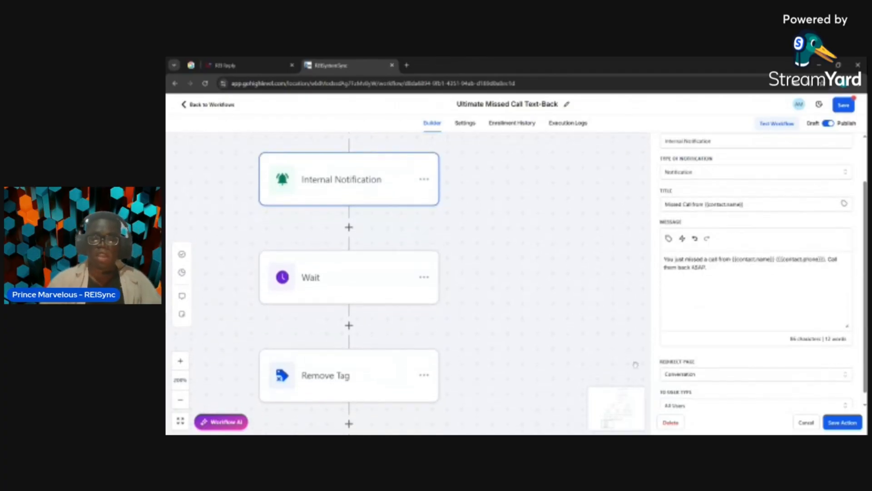
Open the Wait action below the second Internal Notification and review its time delay ahead of the Remove Tag action
scroll(627, 404, down, 2)
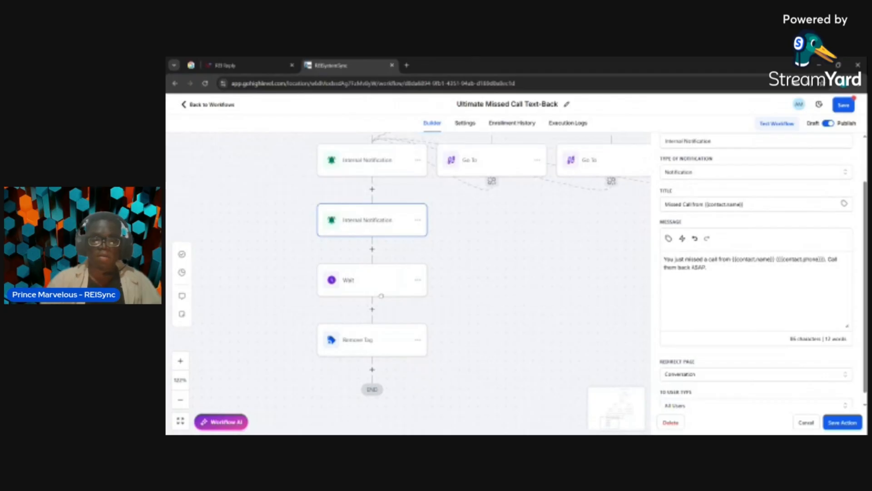
click(388, 281)
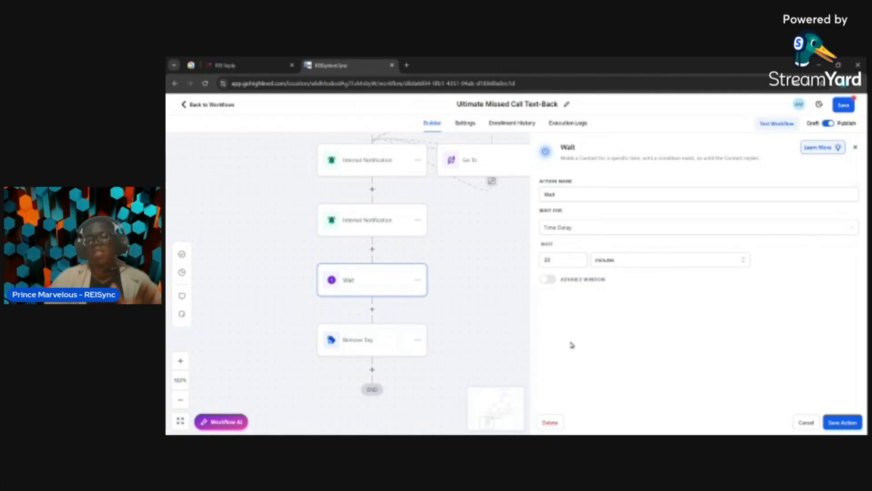
drag(408, 344, 403, 349)
scroll(402, 349, right, 1)
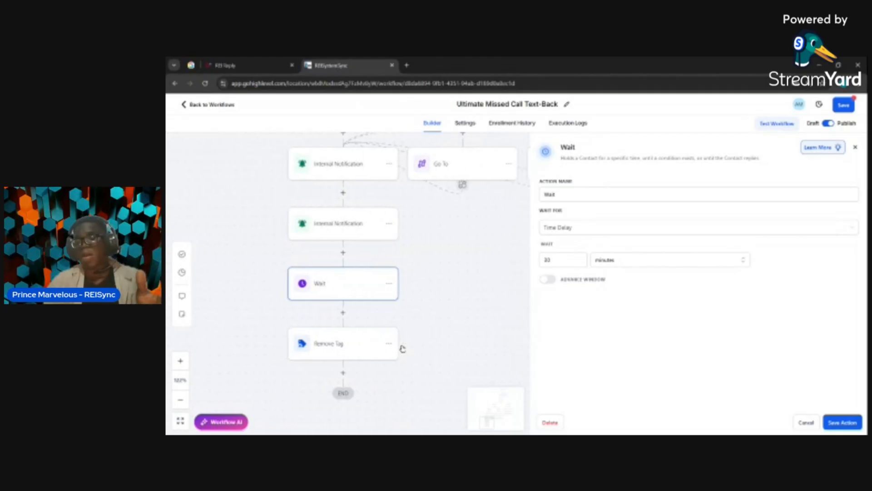
Open the SMS to Lead action on the business-hours None branch and review the message for leads without a known name
scroll(401, 349, up, 5)
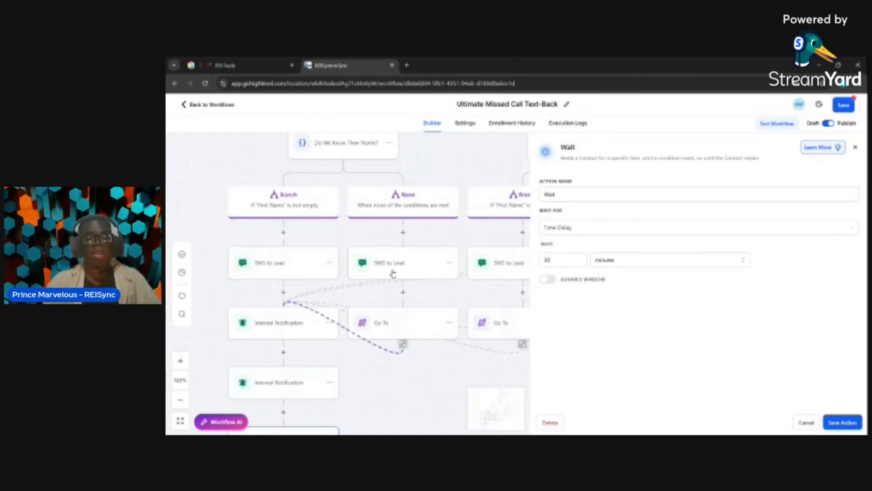
scroll(402, 273, up, 1)
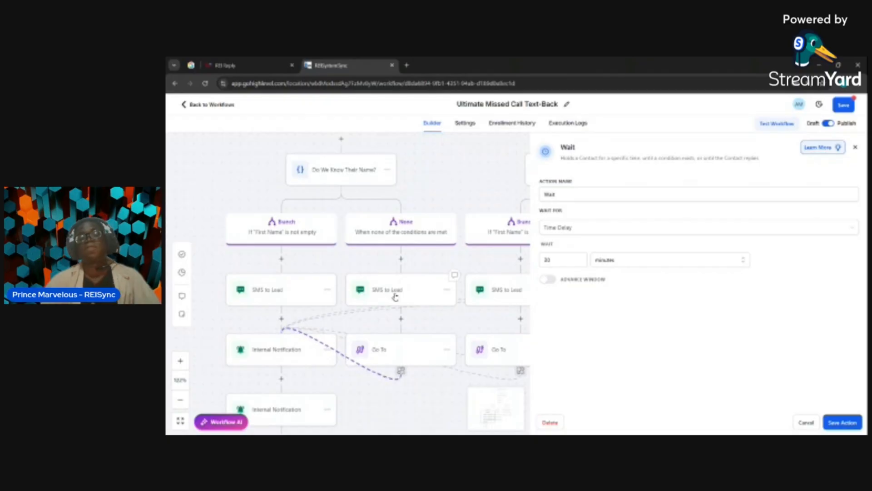
click(395, 297)
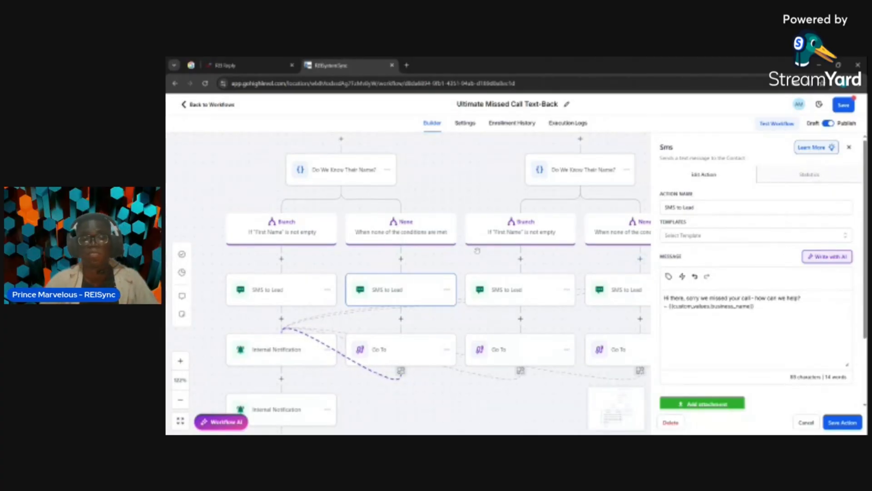
Open the SMS to Lead action on the weekday after-hours branch for known first names and review its message
drag(493, 251, 477, 250)
scroll(477, 251, up, 5)
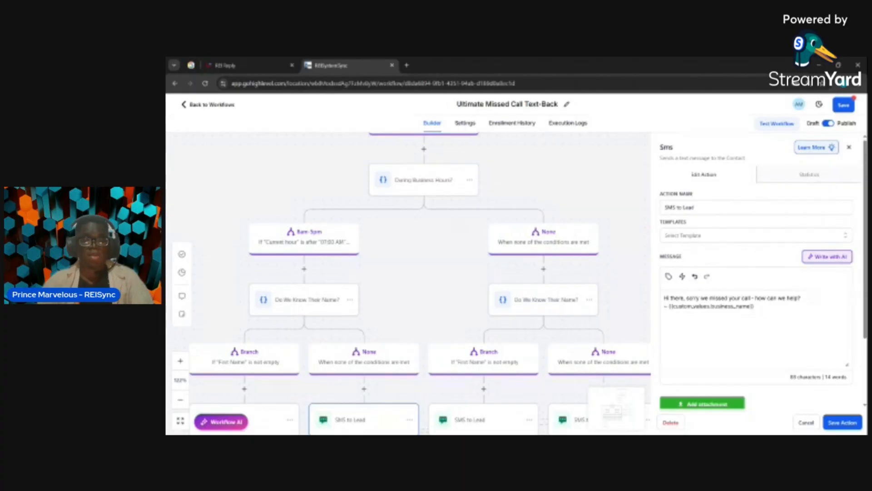
scroll(500, 275, down, 2)
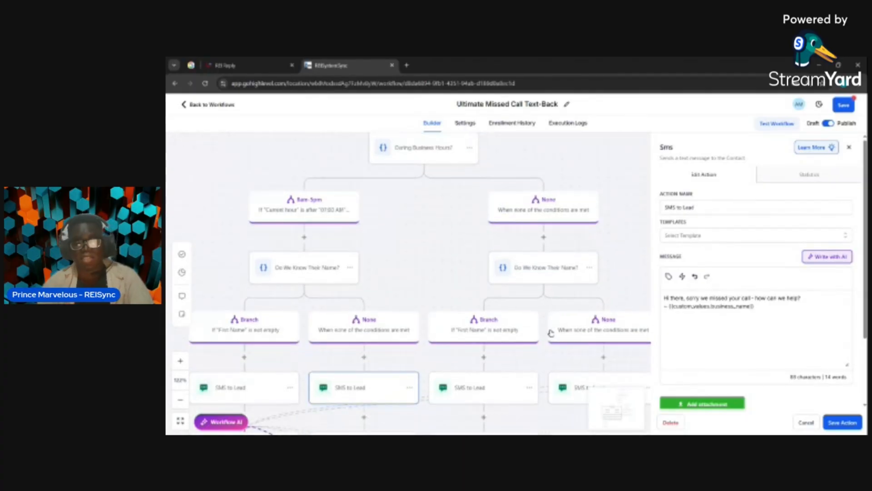
scroll(500, 275, down, 1)
scroll(484, 285, right, 1)
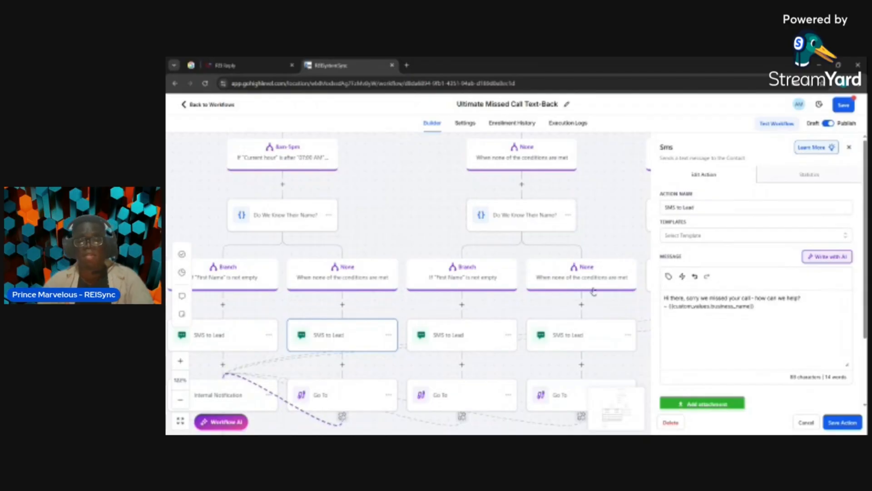
scroll(590, 293, down, 1)
scroll(590, 293, down, 1)
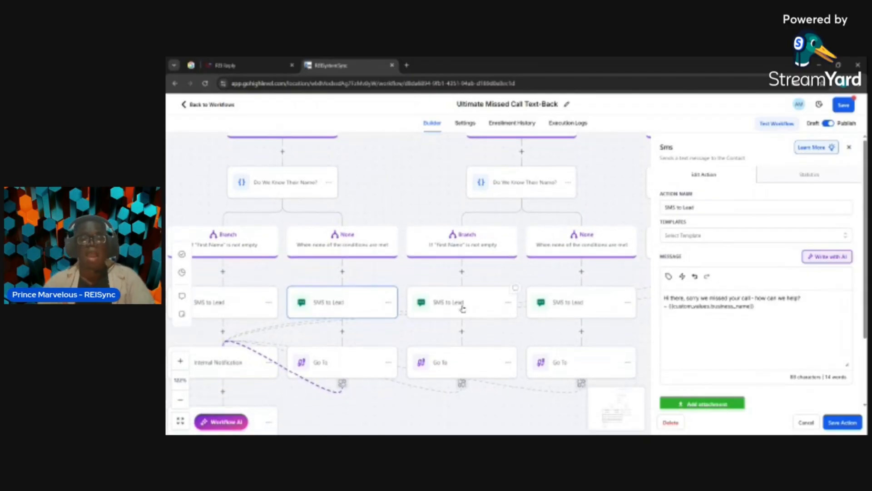
click(462, 309)
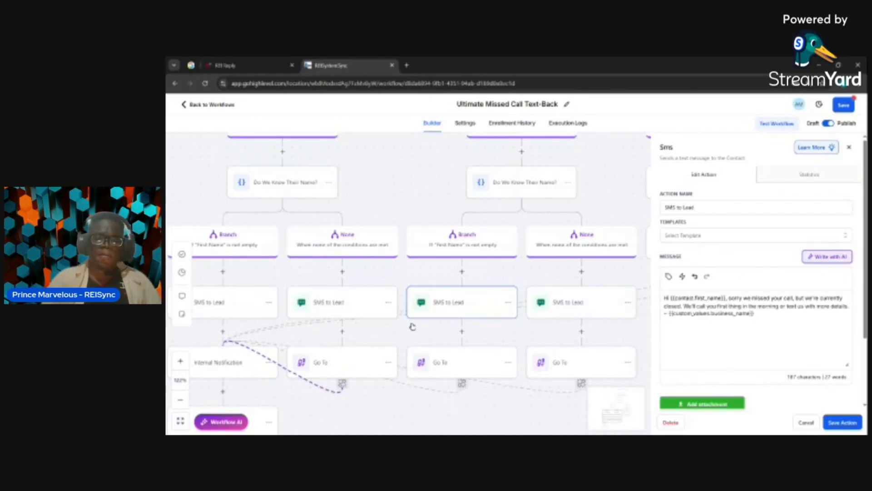
Follow the remaining branches to the None path of "During the Week?" and review the weekend SMS to Lead message for known first names
mouse_move(339, 423)
mouse_down()
mouse_move(379, 395)
mouse_move(339, 420)
mouse_up()
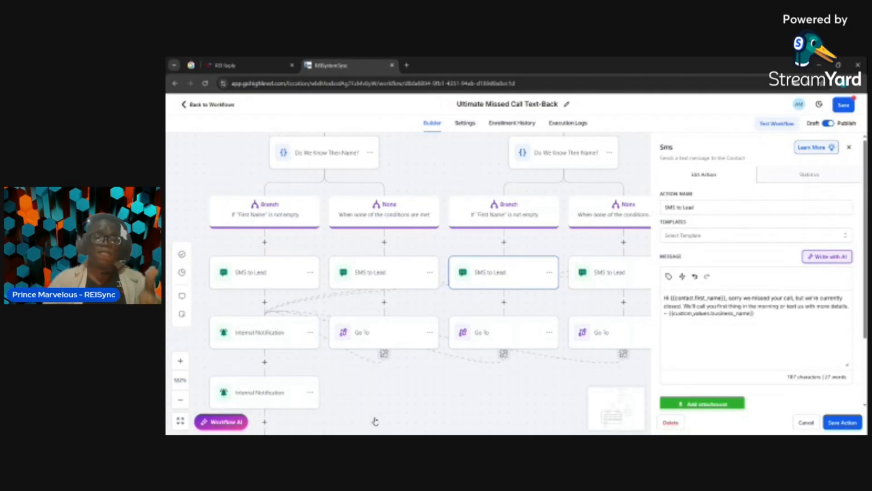
scroll(369, 283, down, 3)
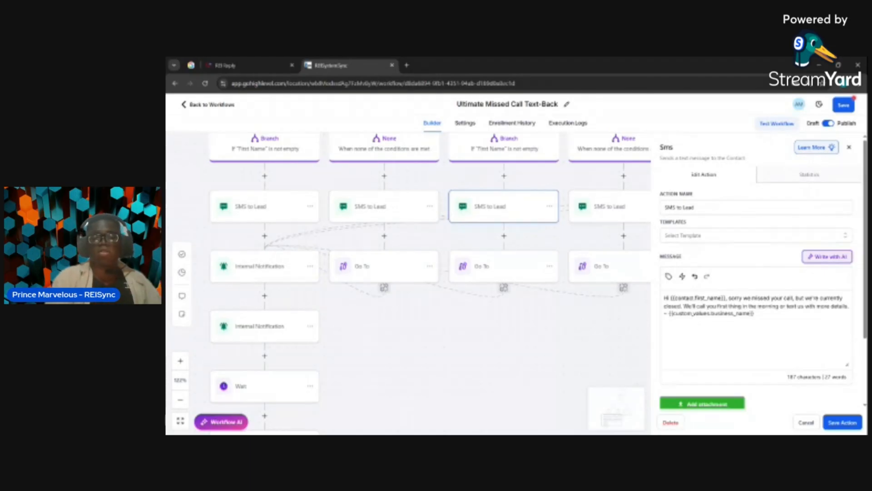
scroll(461, 339, right, 3)
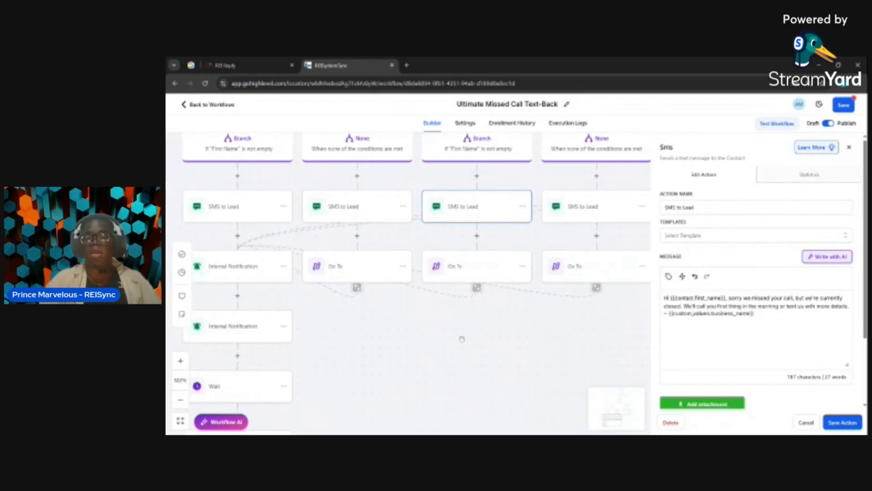
scroll(462, 339, right, 5)
scroll(461, 339, up, 2)
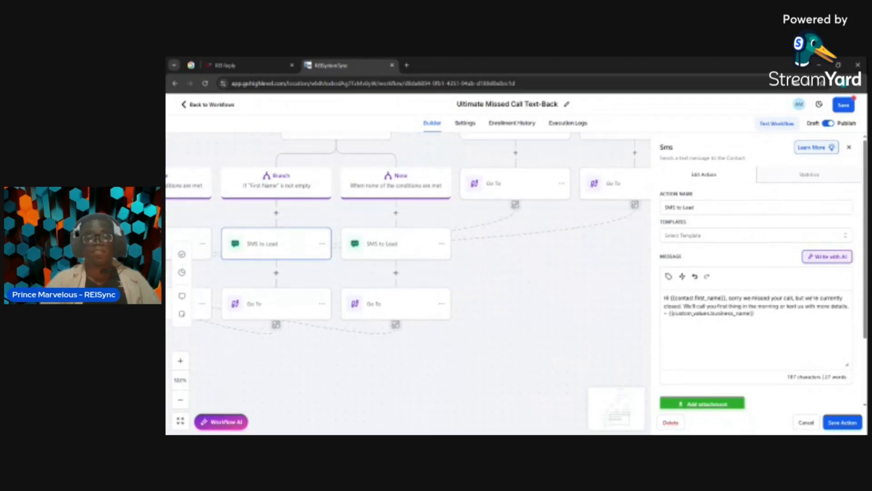
scroll(417, 283, up, 4)
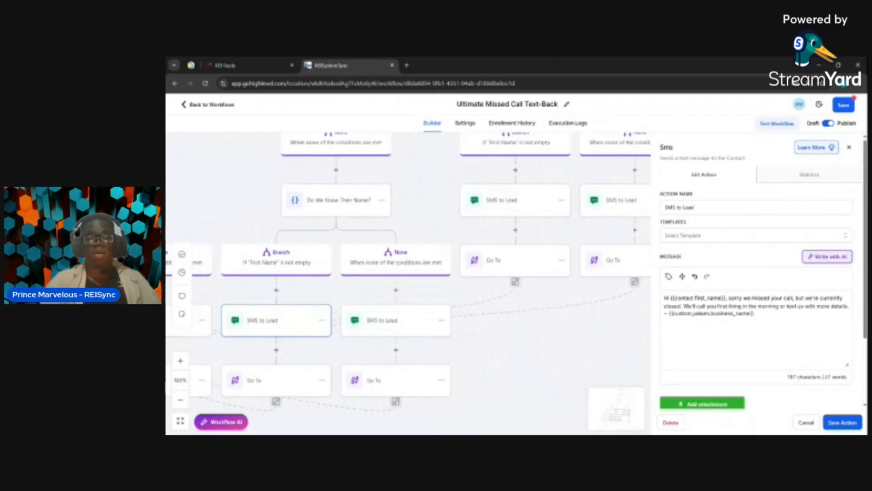
scroll(462, 337, up, 1)
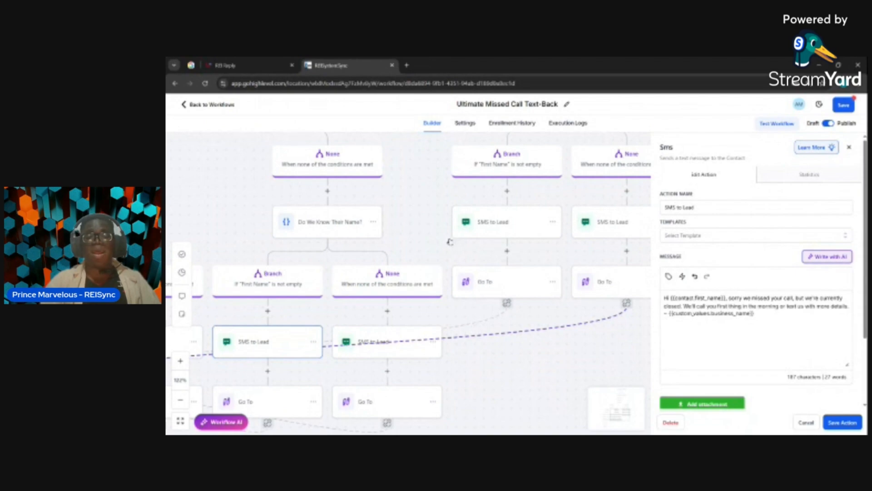
scroll(450, 241, up, 1)
scroll(505, 239, up, 5)
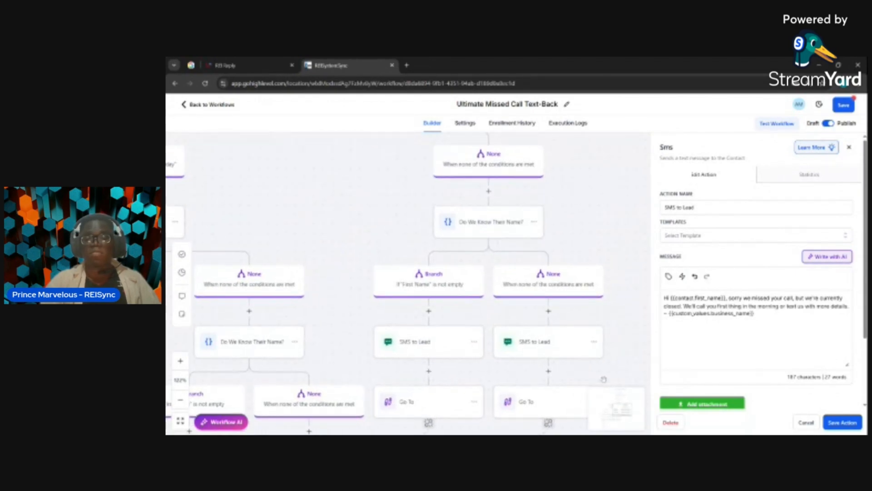
scroll(632, 414, down, 3)
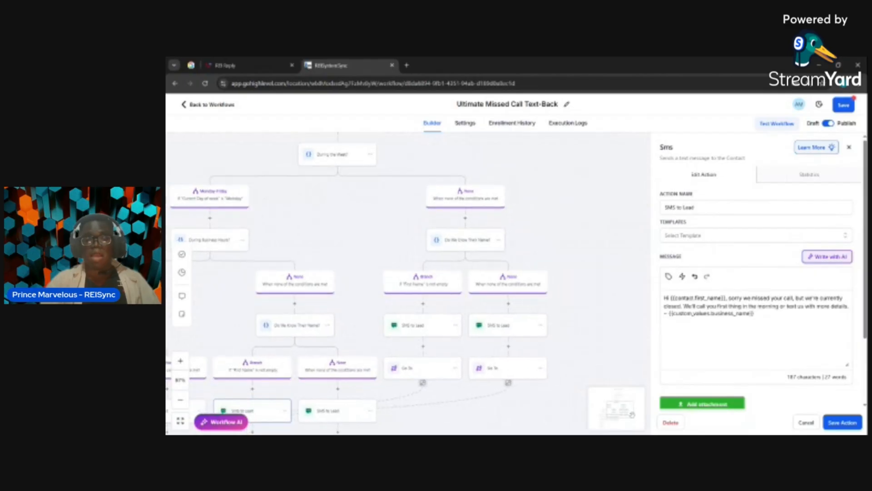
scroll(540, 246, down, 1)
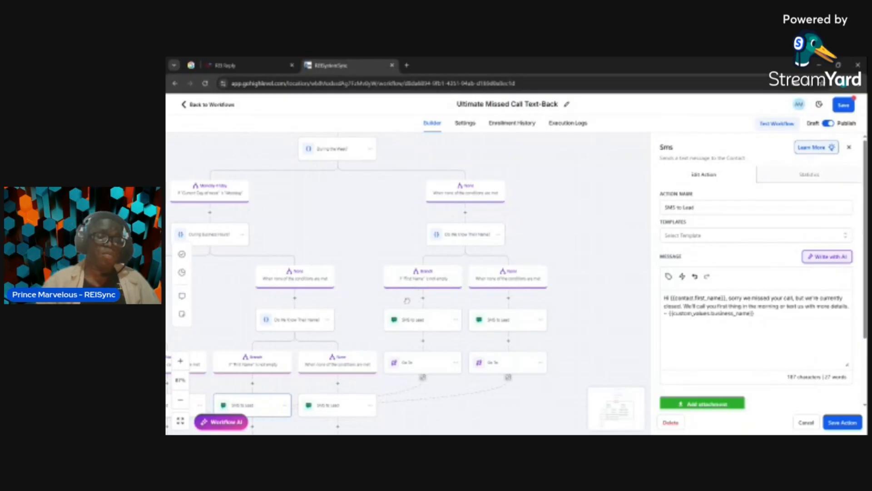
click(416, 319)
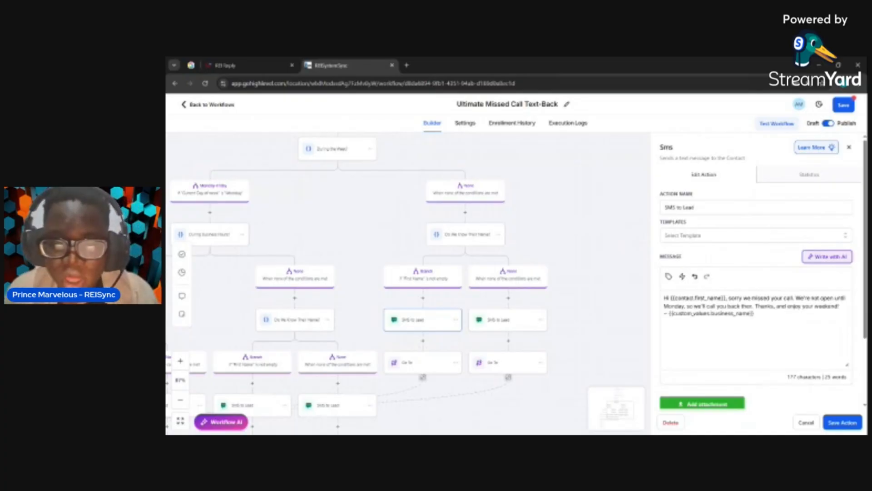
Examine the start of the workflow again, from the missed-call trigger through the called-before condition, delay and contact tag to "During the Week?"
drag(535, 295, 536, 295)
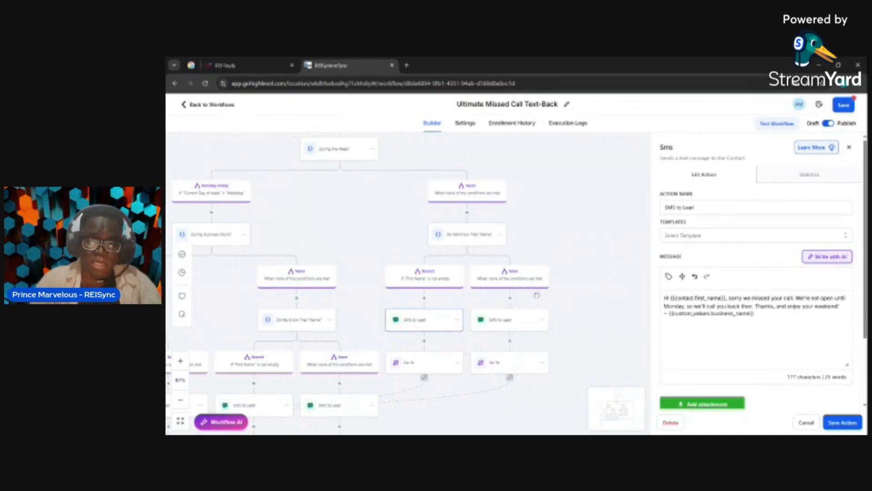
scroll(537, 295, left, 1)
scroll(536, 295, up, 5)
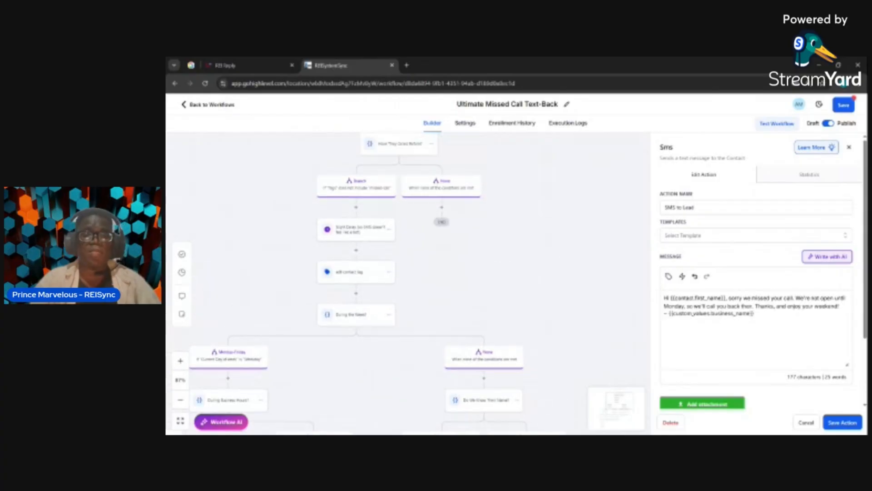
scroll(536, 295, up, 3)
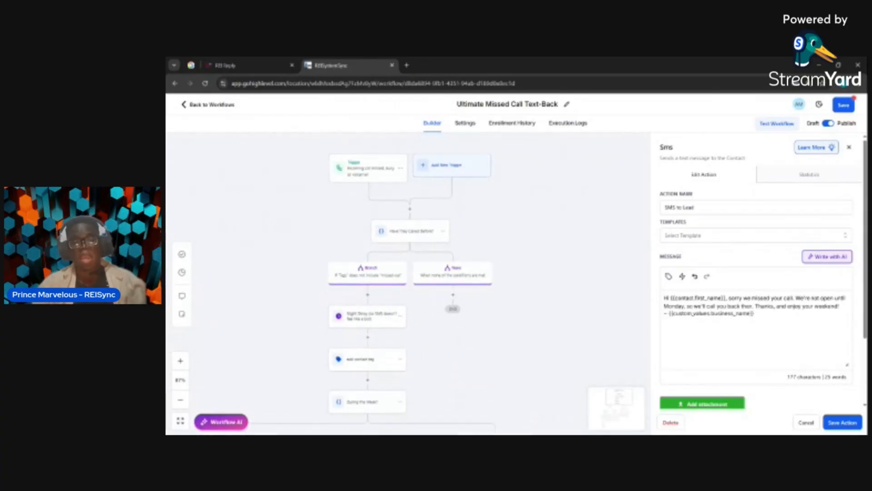
scroll(535, 295, down, 1)
scroll(536, 295, left, 1)
scroll(536, 295, up, 1)
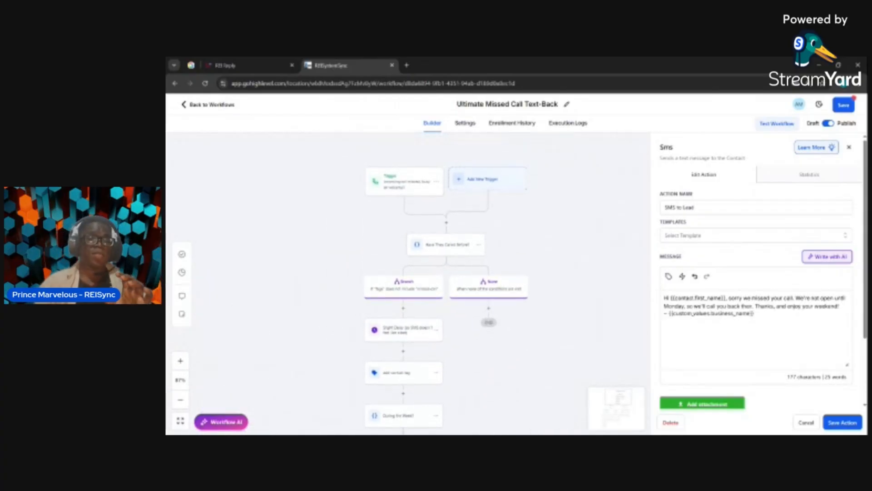
scroll(536, 295, down, 1)
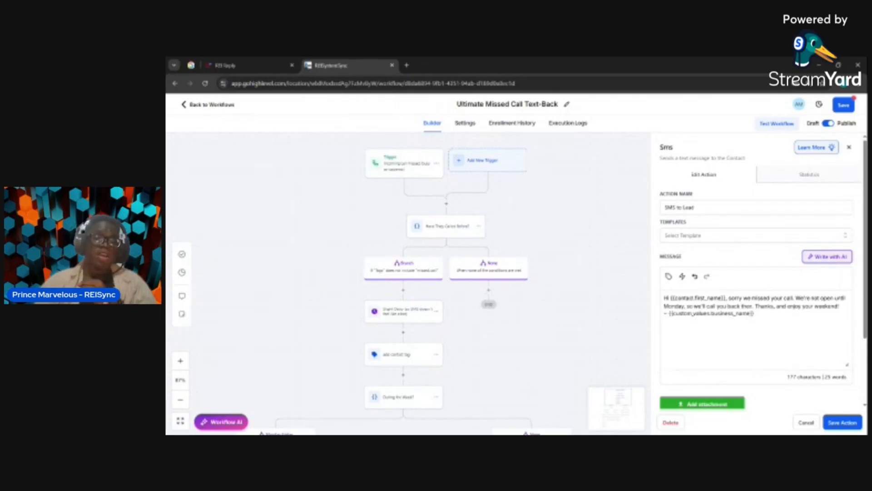